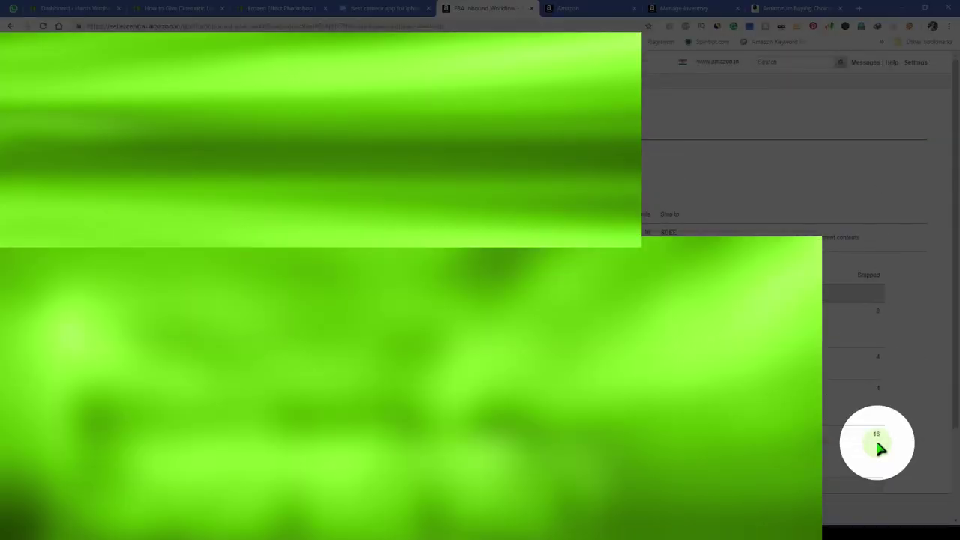
Approve the 16-unit shipment bound for the SDEE fulfilment centre in New Delhi
scroll(870, 416, "down", 3)
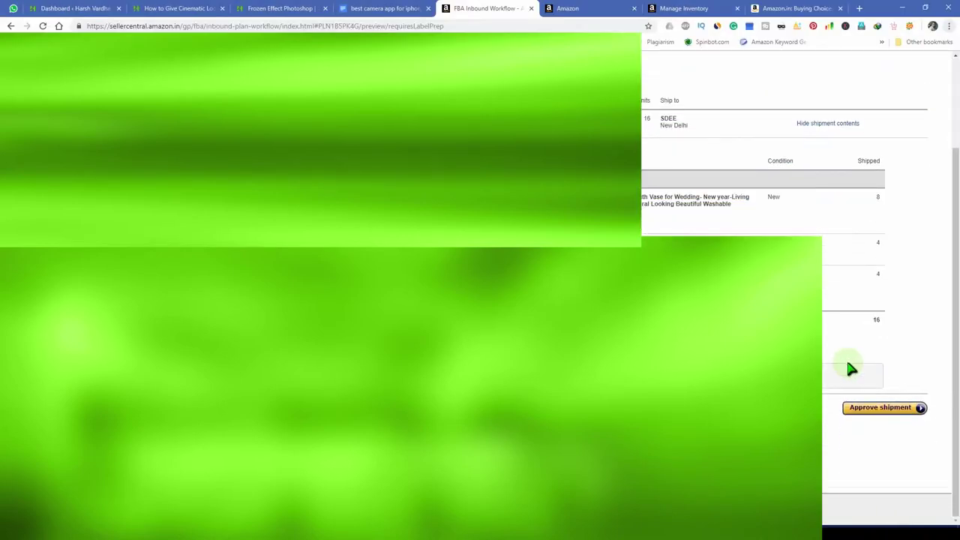
left_click(881, 408)
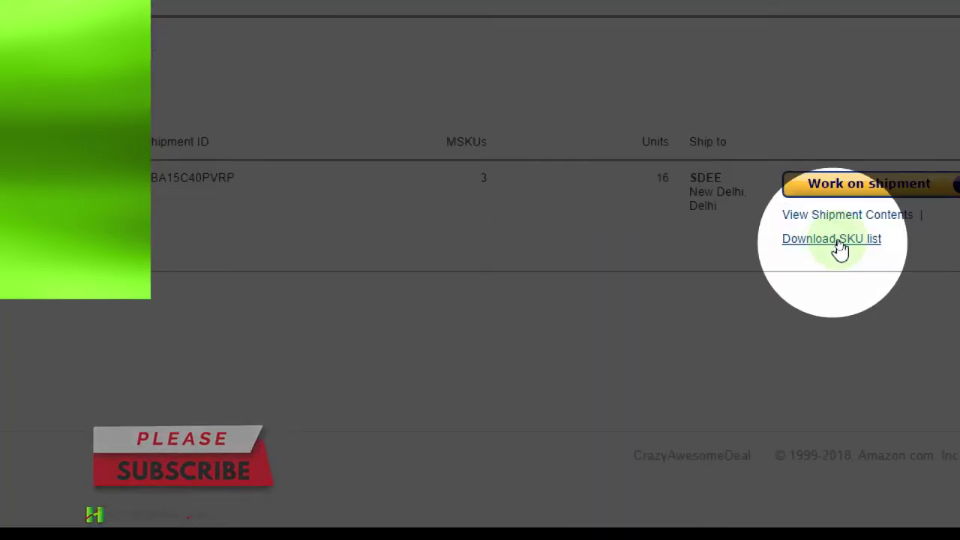
Download the shipment's SKU list and open the file with Excel
left_click(850, 240)
key("super+minus")
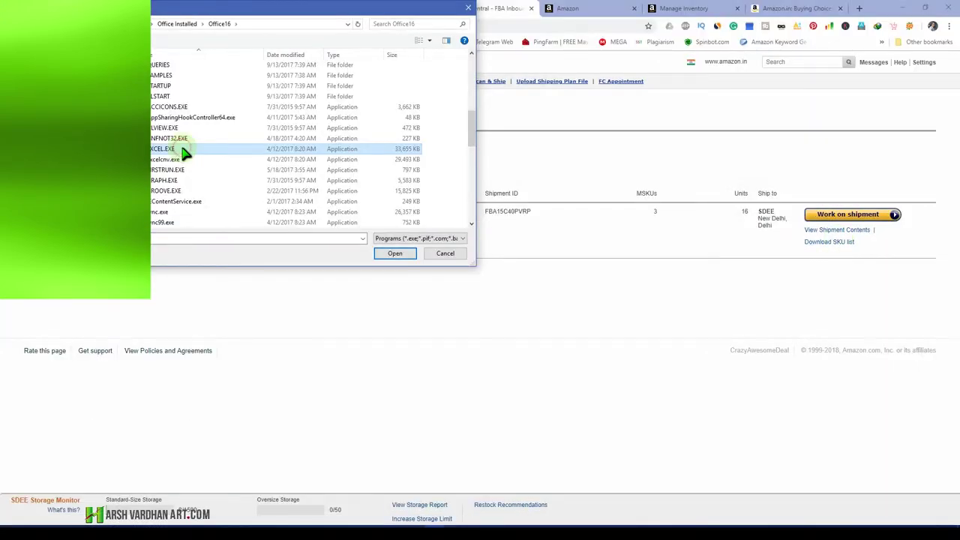
double_click(181, 146)
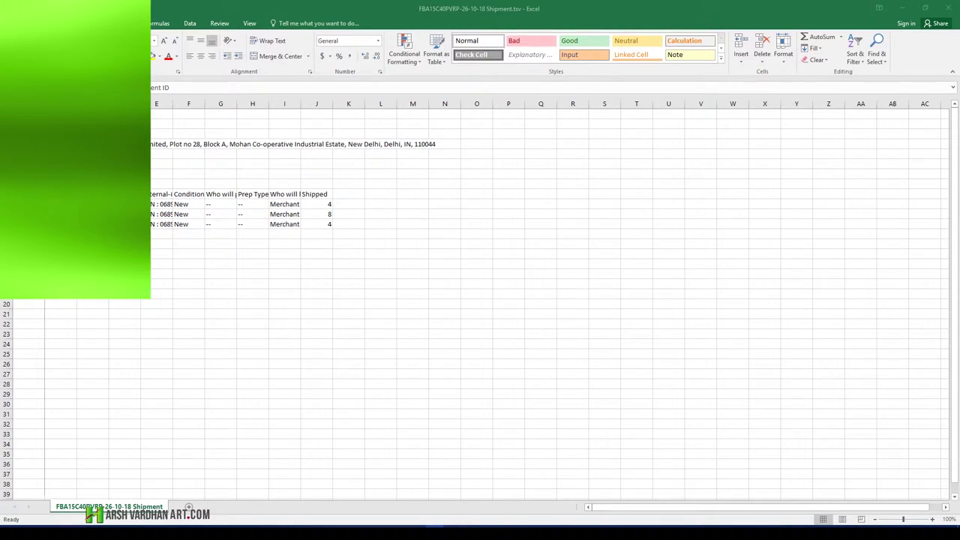
Widen the SKU list's columns, including external-id, Condition, the prep-owner column and Prep Type, and check the Shipped column
double_click(44, 104)
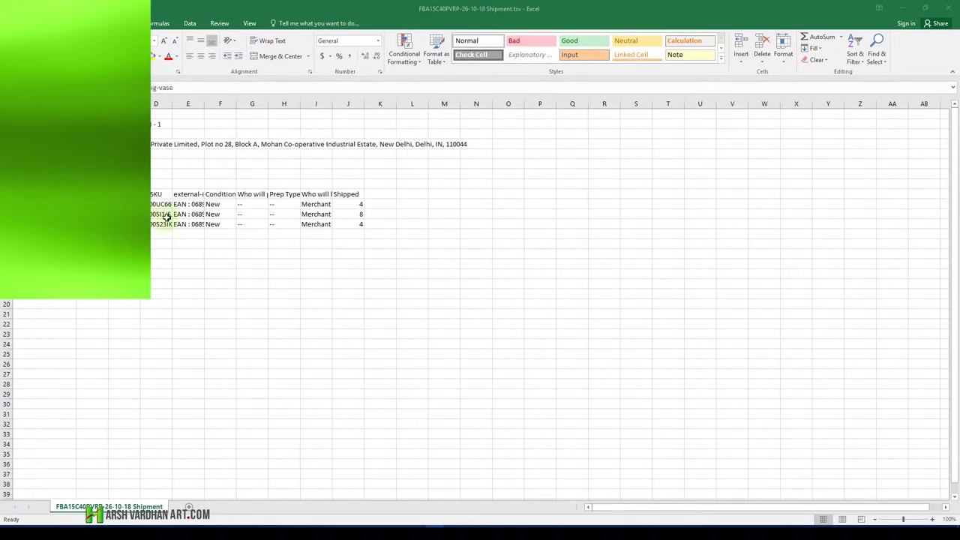
left_click(220, 204)
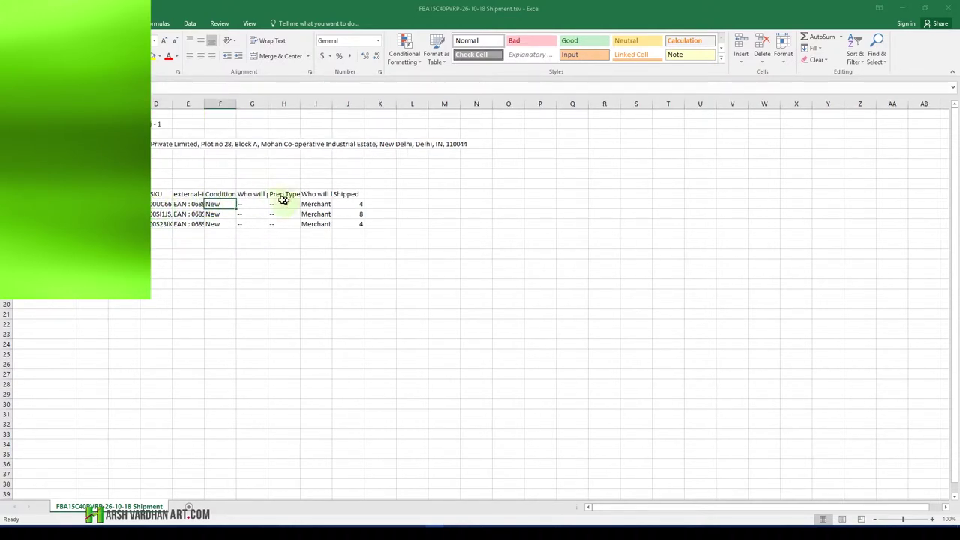
left_click_drag(204, 103, 206, 103)
double_click(206, 102)
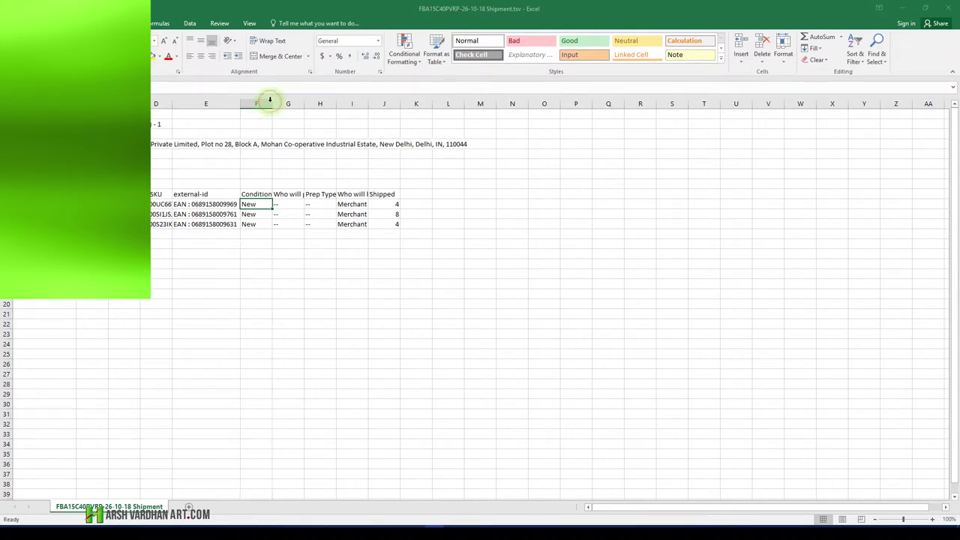
double_click(271, 102)
left_click_drag(306, 102, 363, 103)
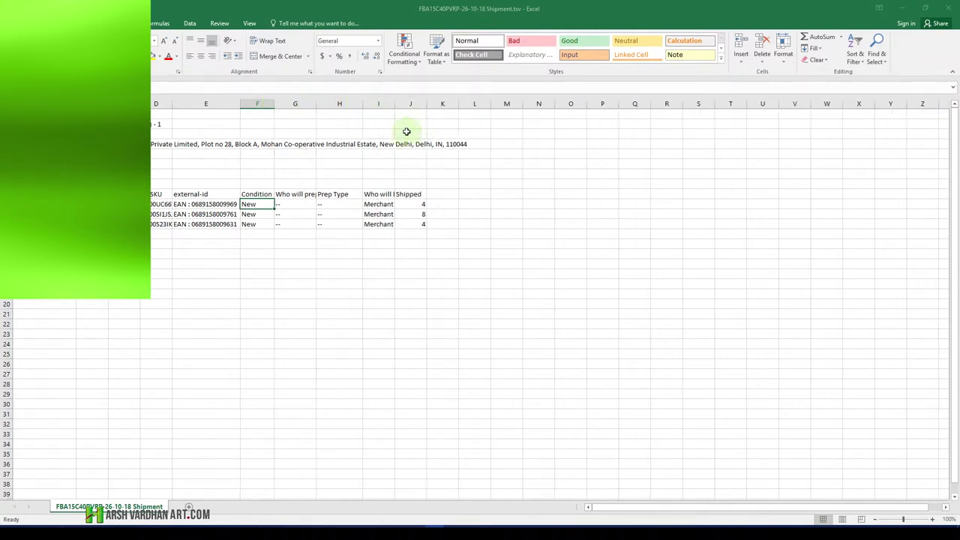
left_click(414, 195)
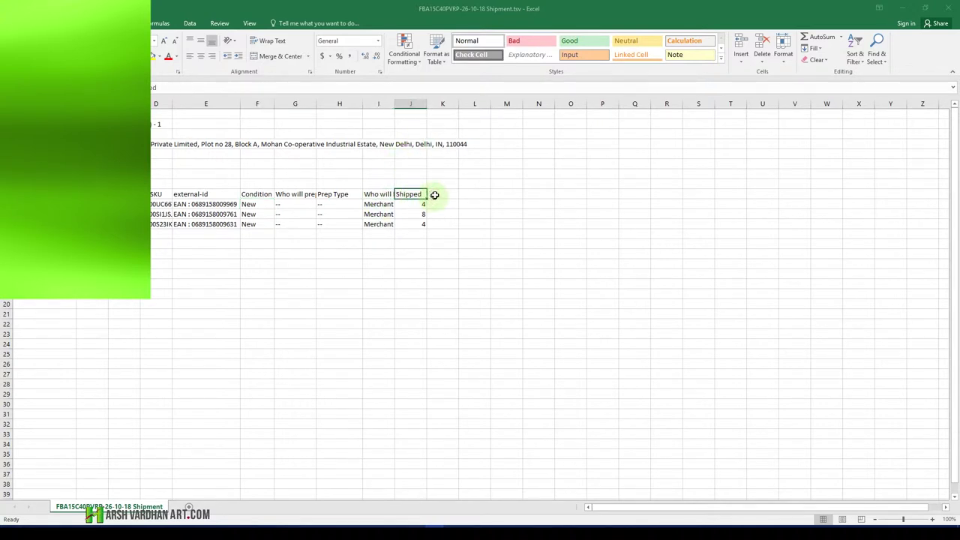
left_click(442, 195)
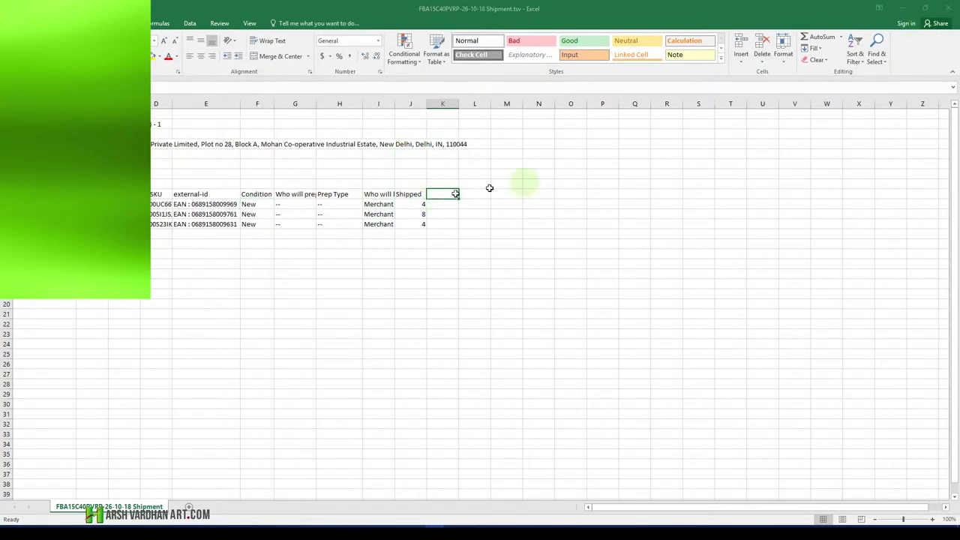
Switch back to Seller Central in the browser and start working on the SDEE shipment
left_click(905, 10)
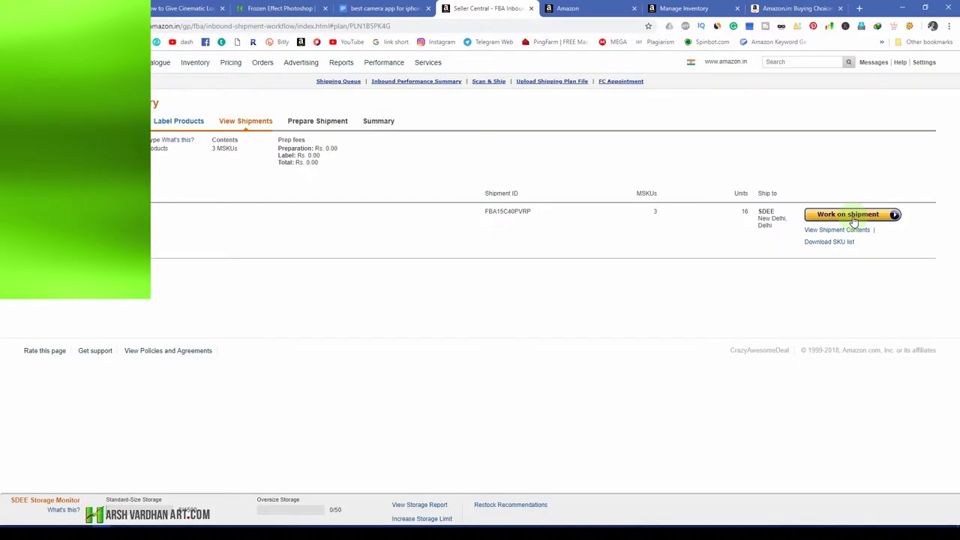
left_click(849, 215)
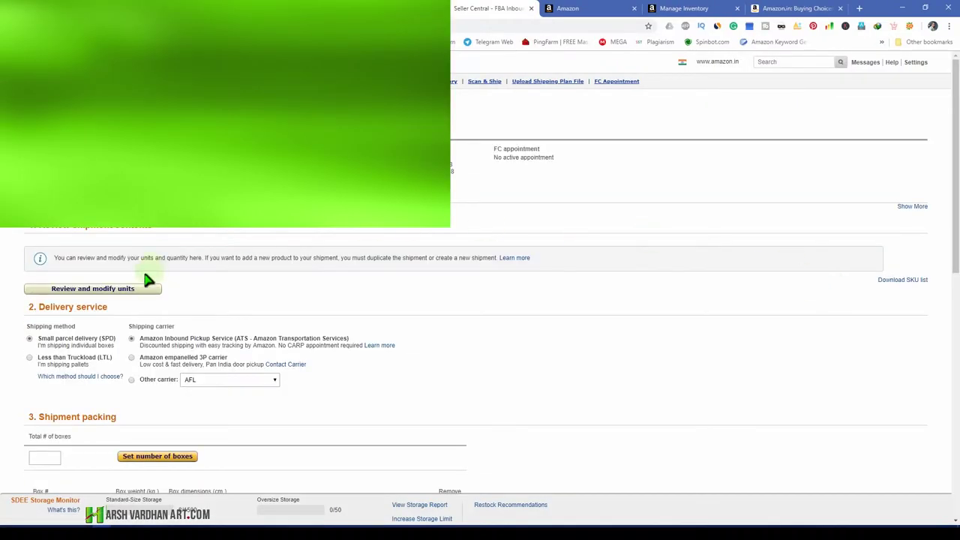
Choose Amazon Inbound Pickup Service (ATS) as the shipping carrier under Delivery service
scroll(232, 289, "down", 1)
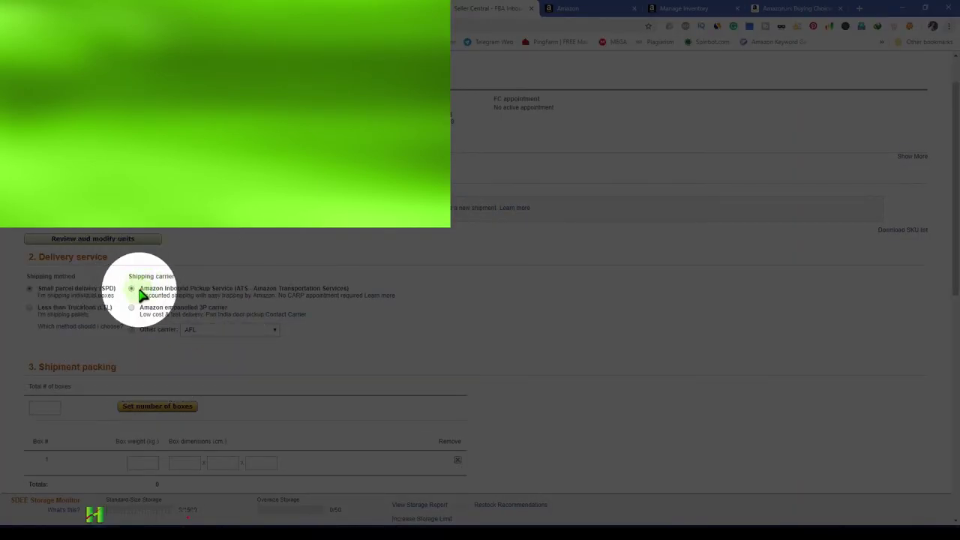
key("super+equal")
key("super+equal")
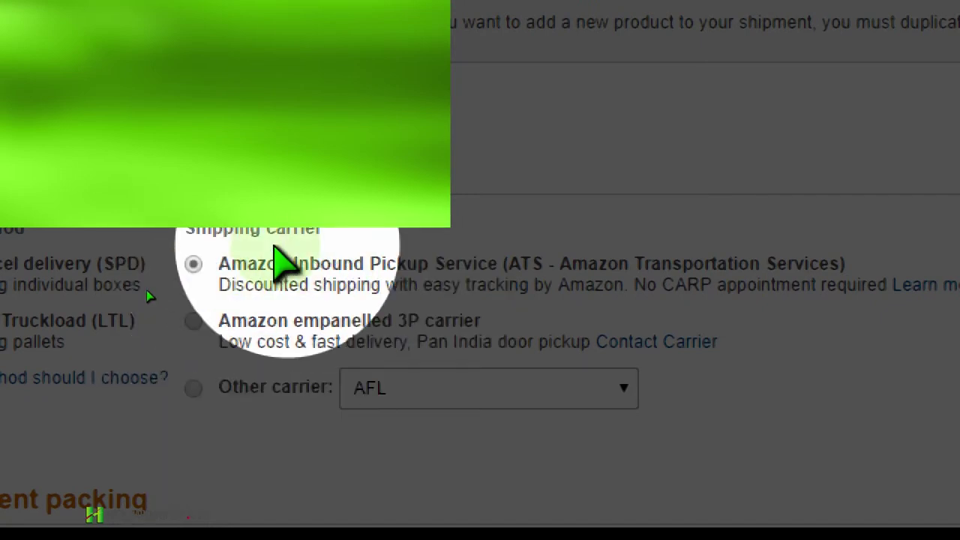
left_click(194, 262)
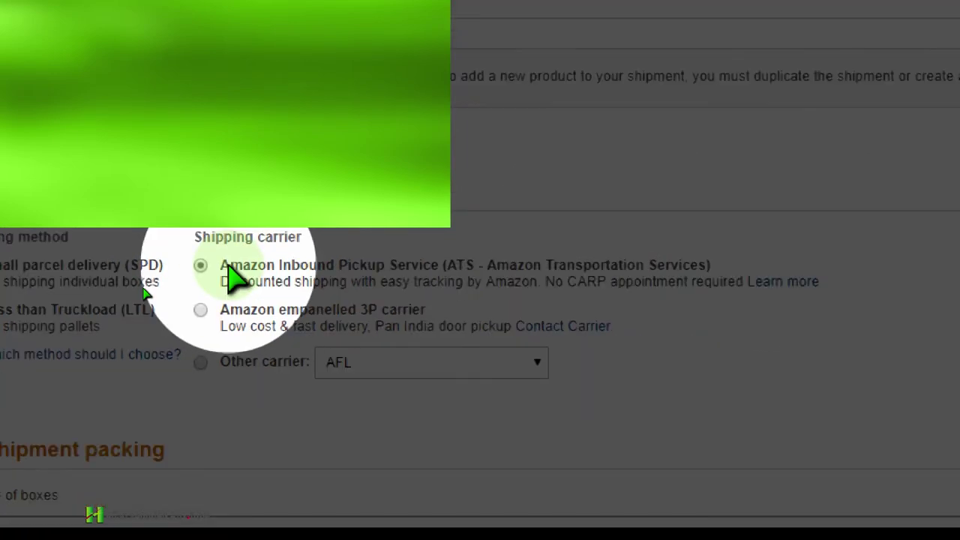
key("super+minus")
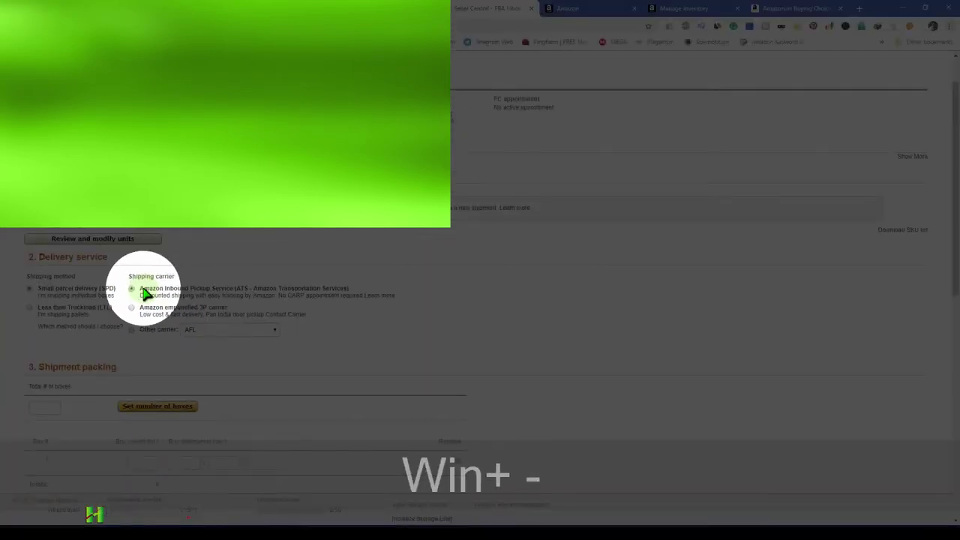
Set the shipment packing to 1 box weighing 8 kg with dimensions 56 x 28 x 32 cm
scroll(112, 300, "down", 3)
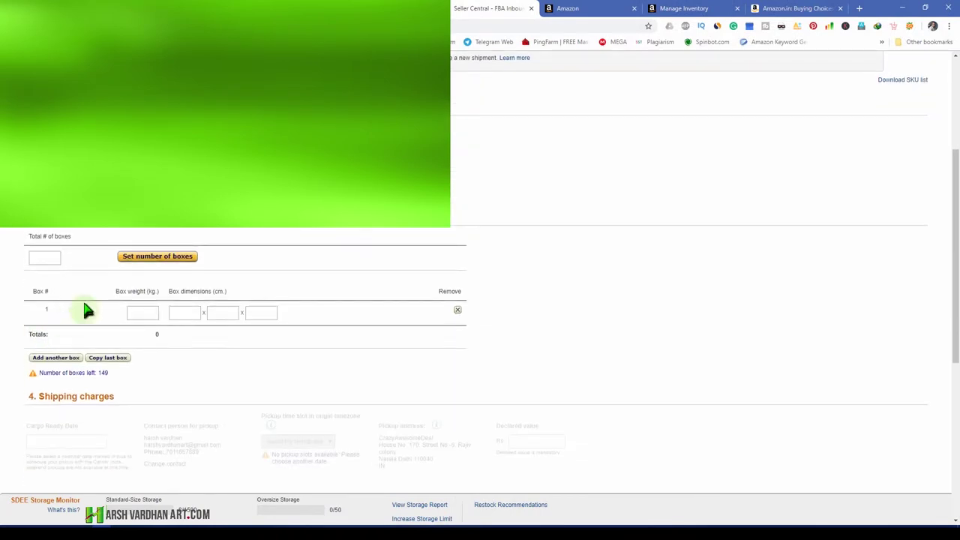
left_click(39, 259)
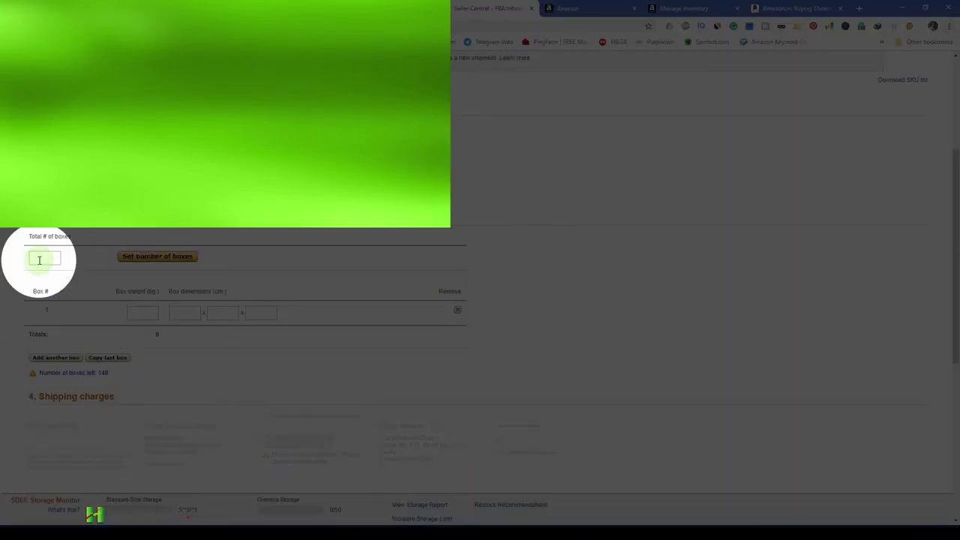
key("super+plus")
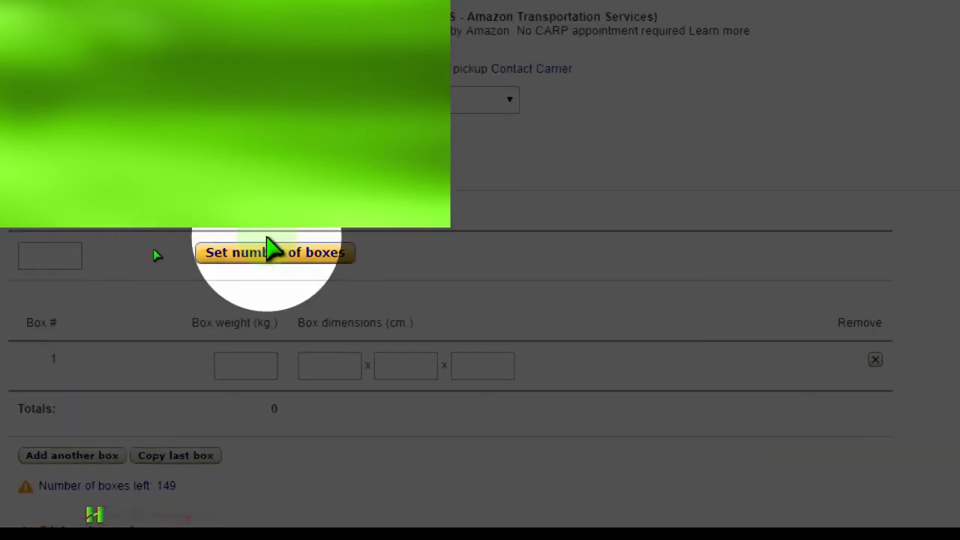
left_click(50, 260)
type("1")
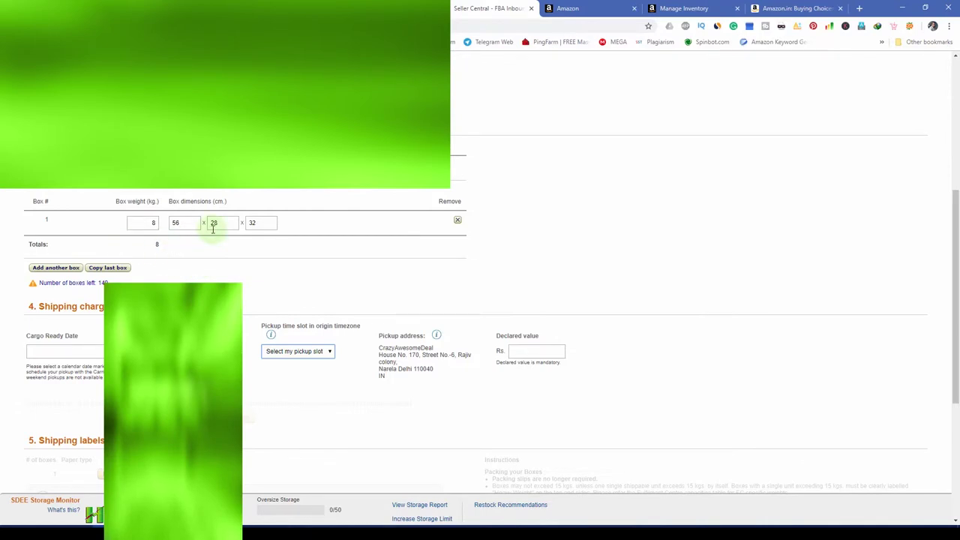
key("super+plus")
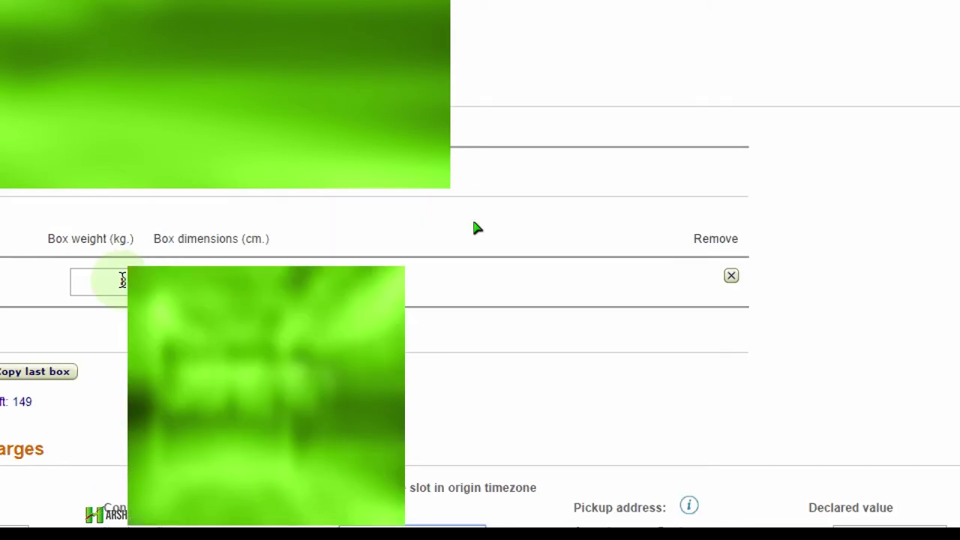
key("ctrl+F2")
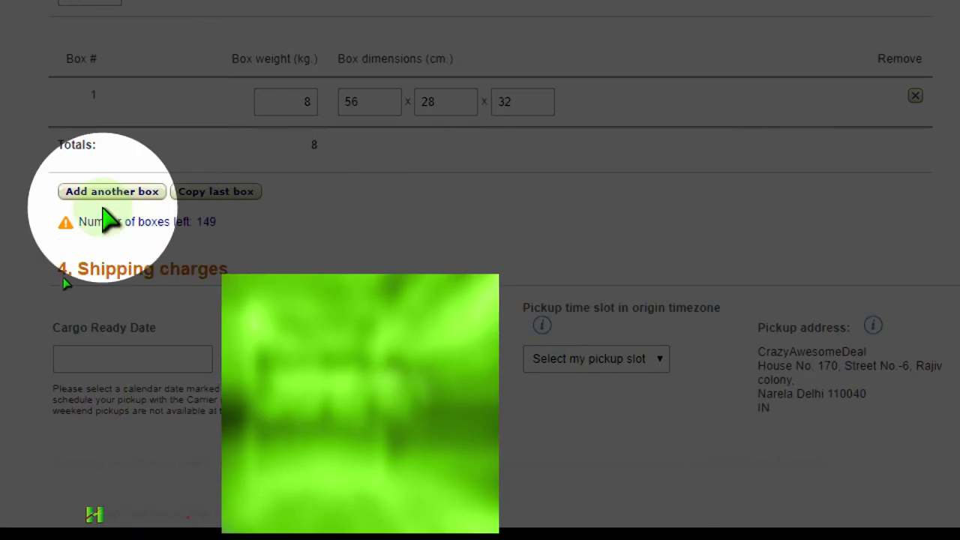
Set the Cargo Ready Date to 27/10/2018 in the shipping charges section
left_click(125, 362)
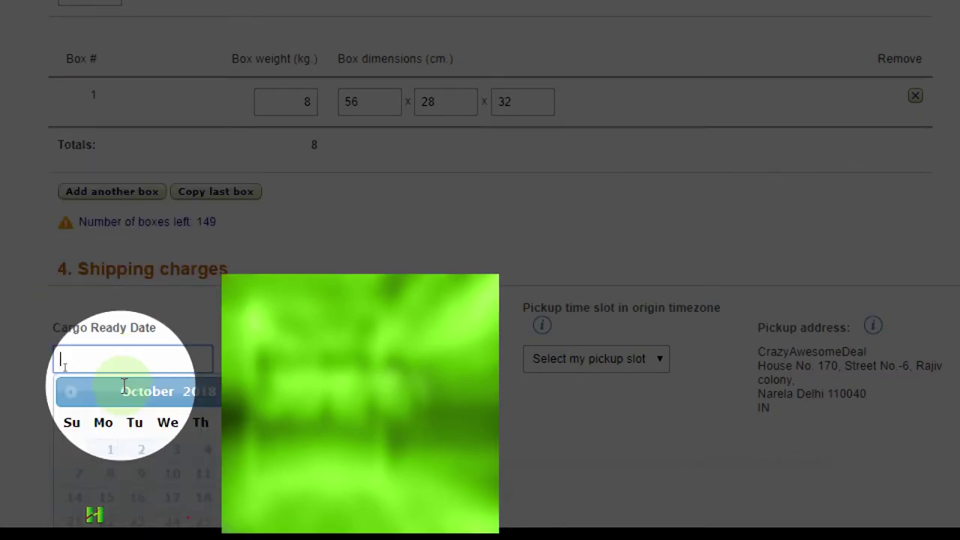
scroll(128, 396, "down", 2)
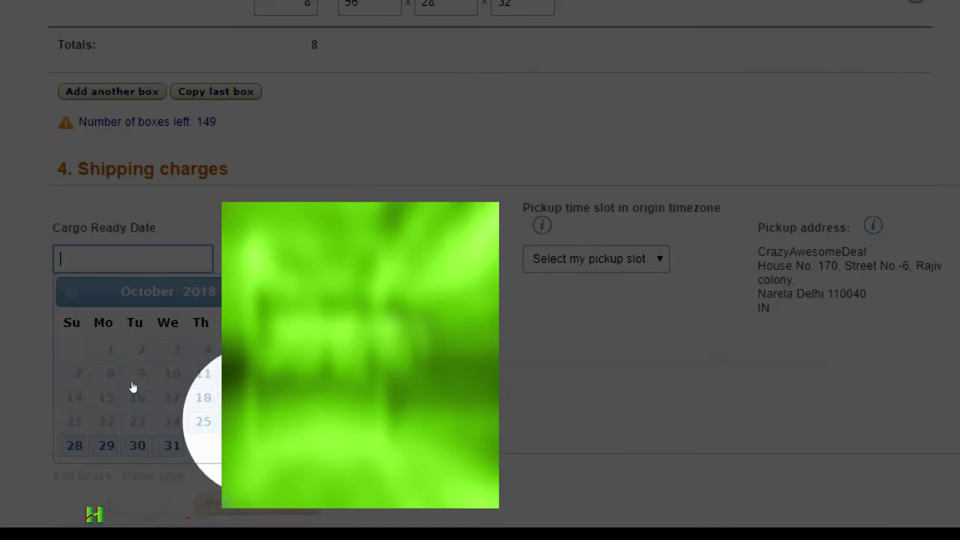
scroll(133, 387, "up", 5)
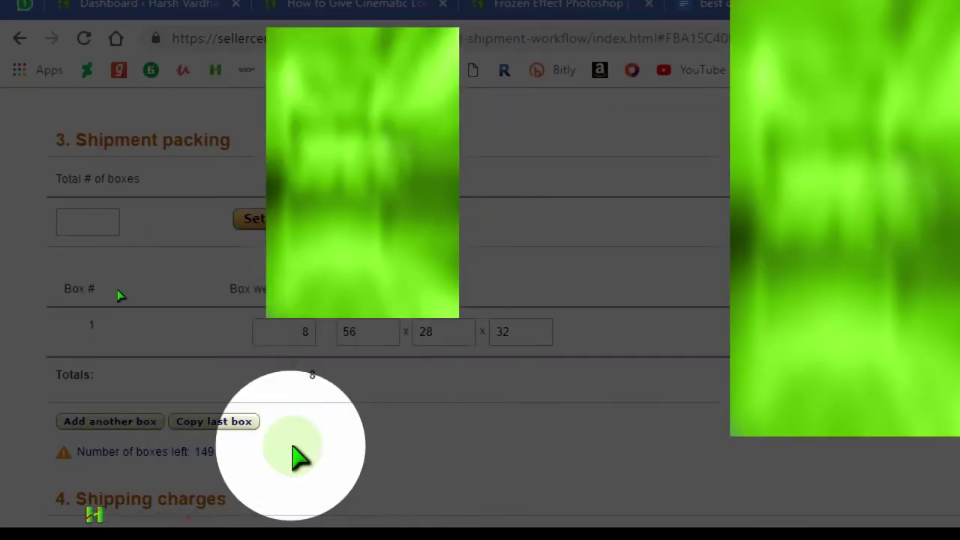
scroll(120, 296, "down", 6)
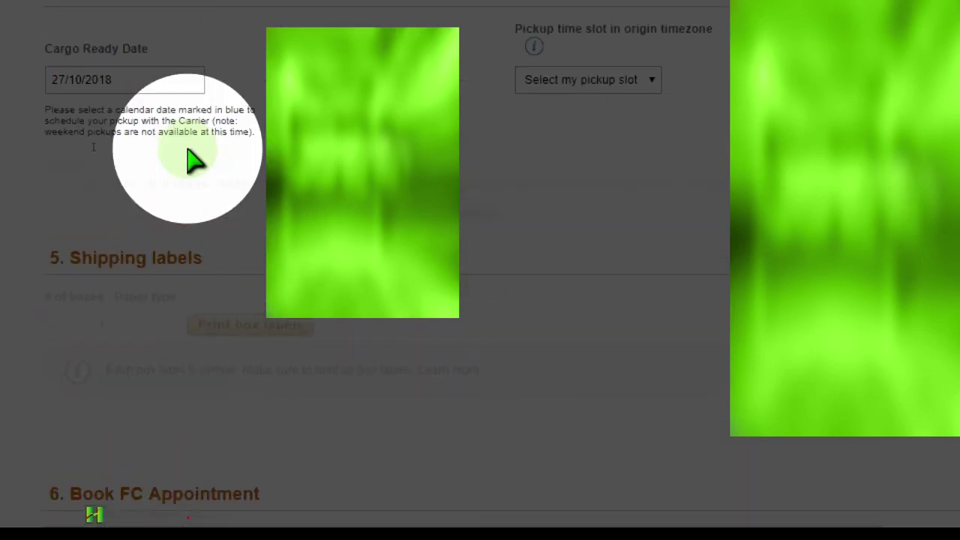
scroll(193, 157, "up", 1)
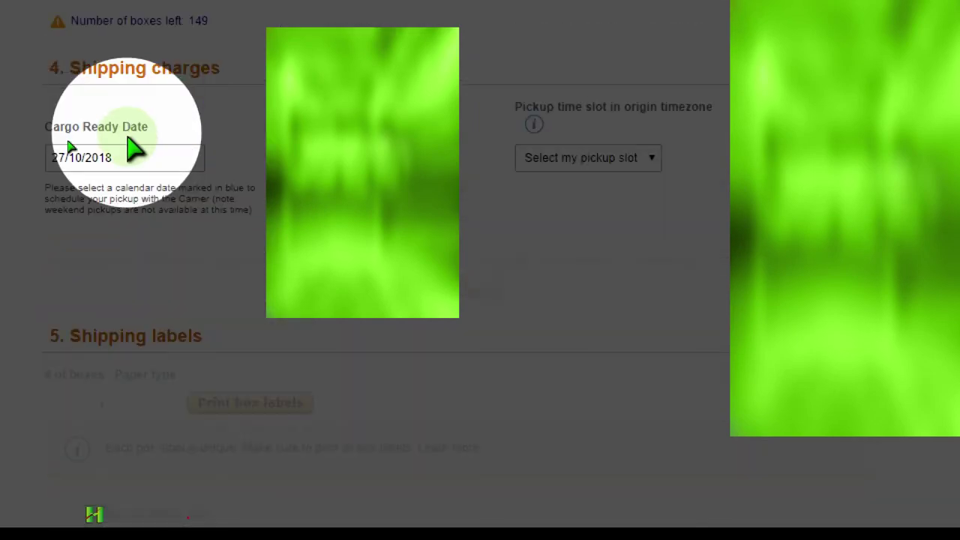
Select the 10:00 AM-1:00 PM pickup time slot
left_click(583, 160)
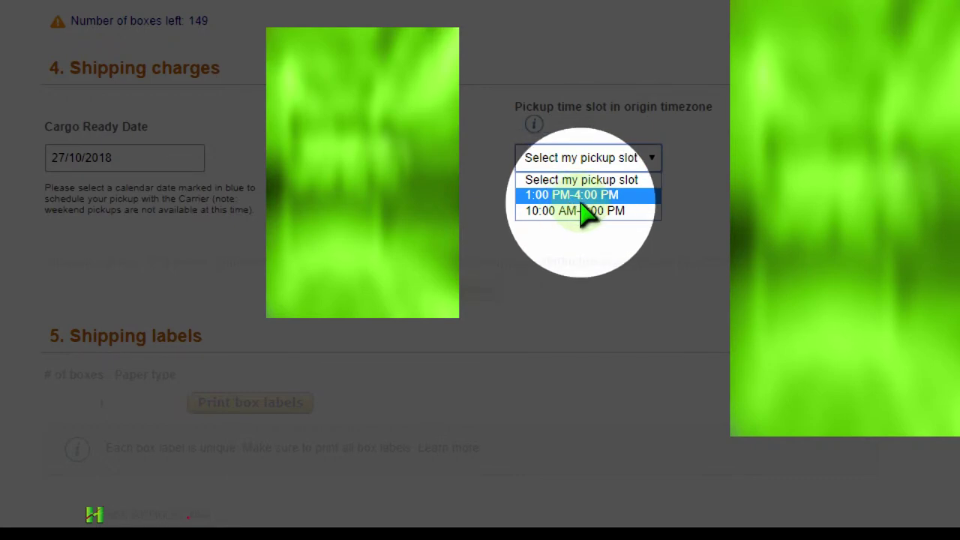
left_click(570, 214)
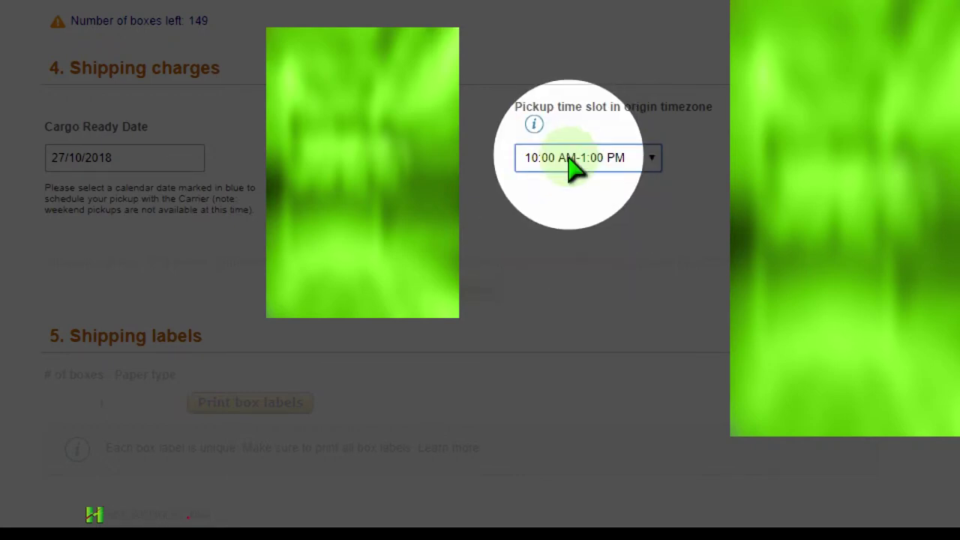
left_click(615, 172)
left_click(615, 174)
Declare a shipment value of Rs. 25,584, calculate the shipping charges and review the estimated cost
scroll(637, 207, "down", 5)
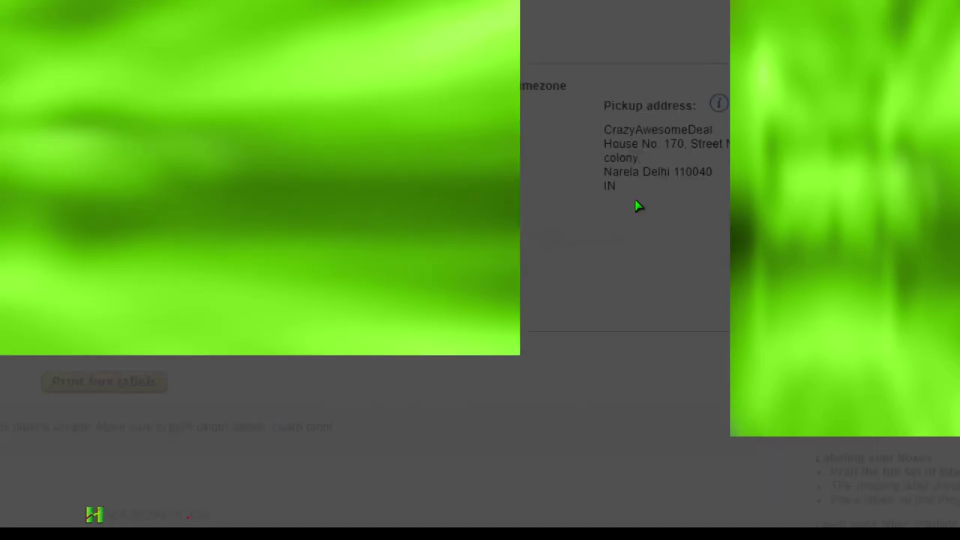
left_click(610, 94)
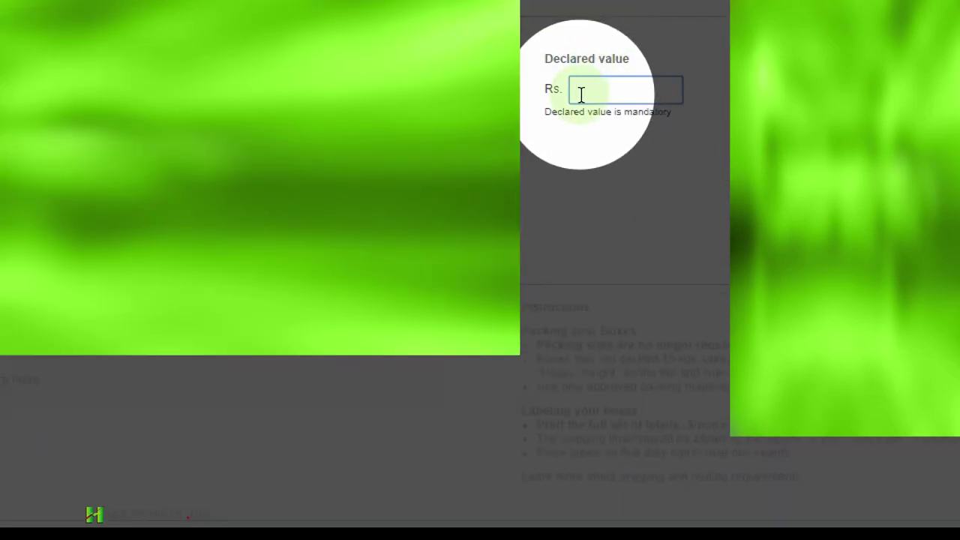
type("25,584")
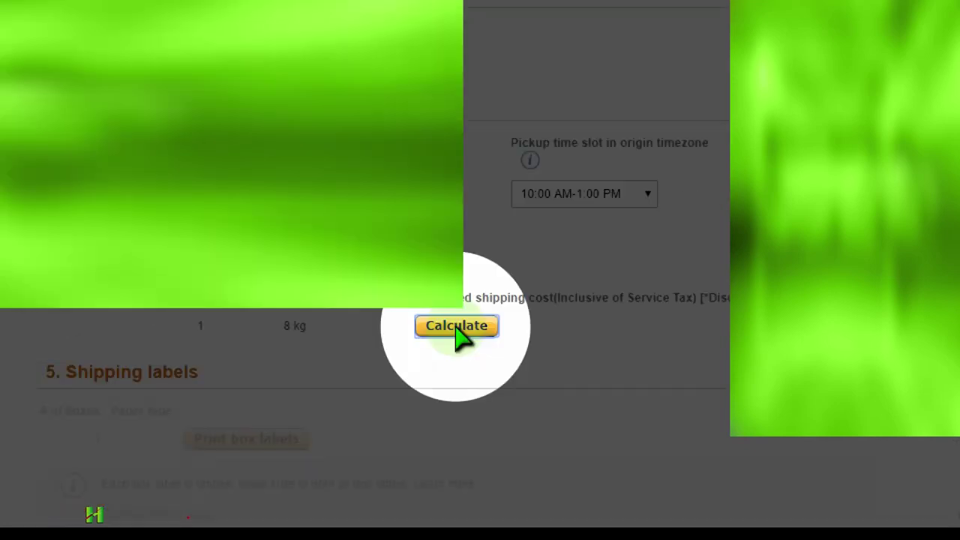
left_click(457, 327)
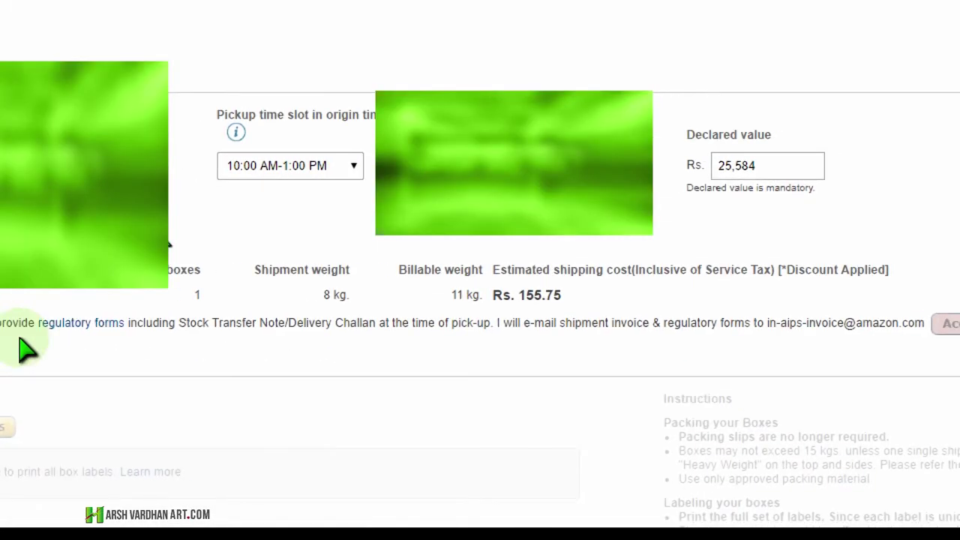
key("super+minus")
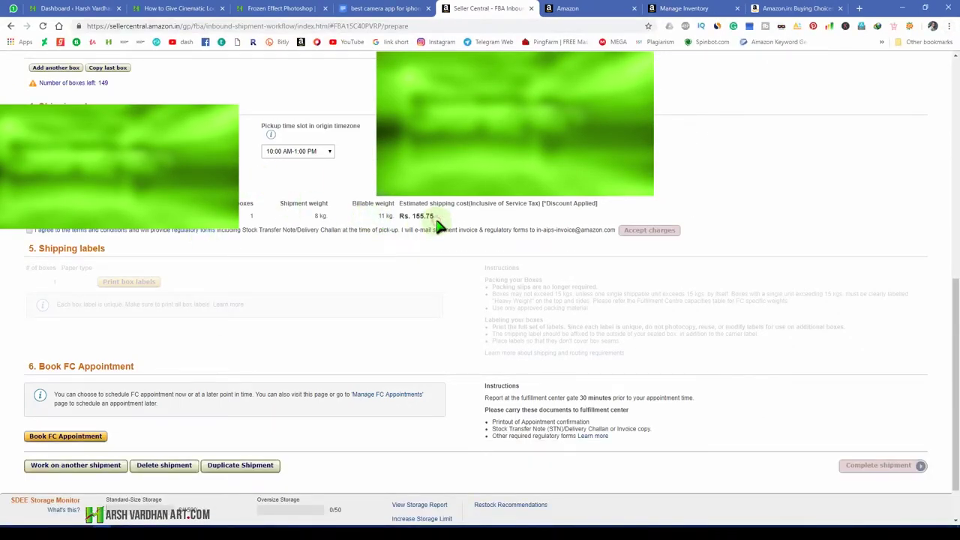
key("super+equal")
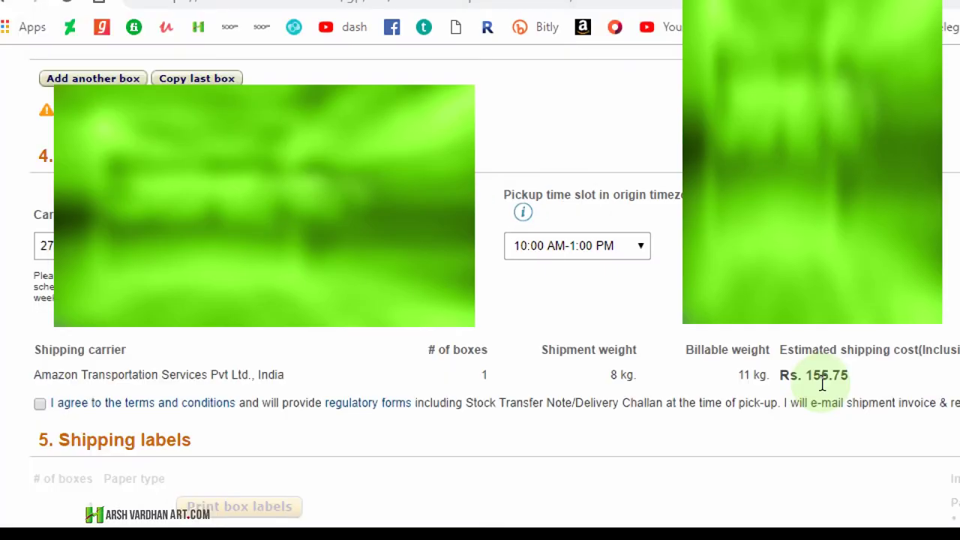
Agree to the terms and conditions and accept the estimated shipping charges for the shipment
key("super+minus")
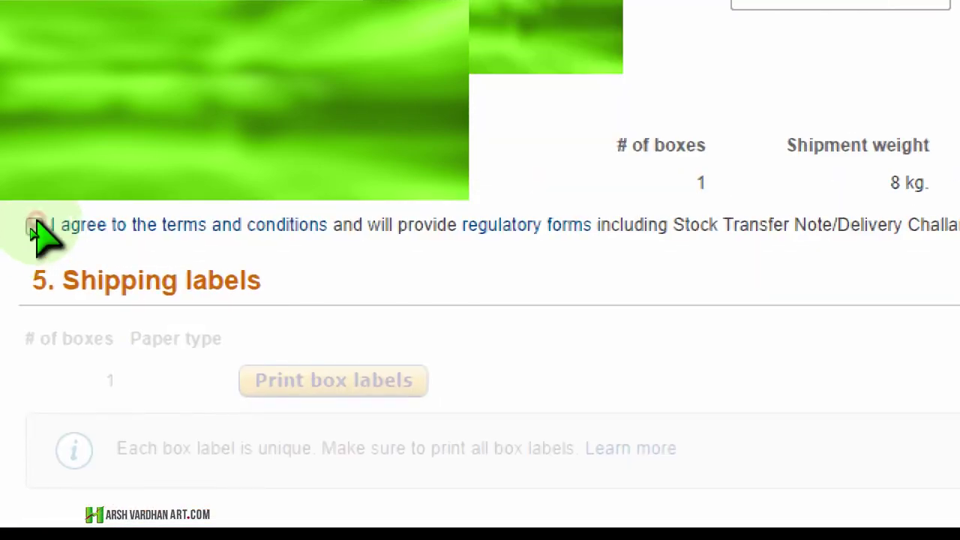
left_click(34, 227)
key("super+minus")
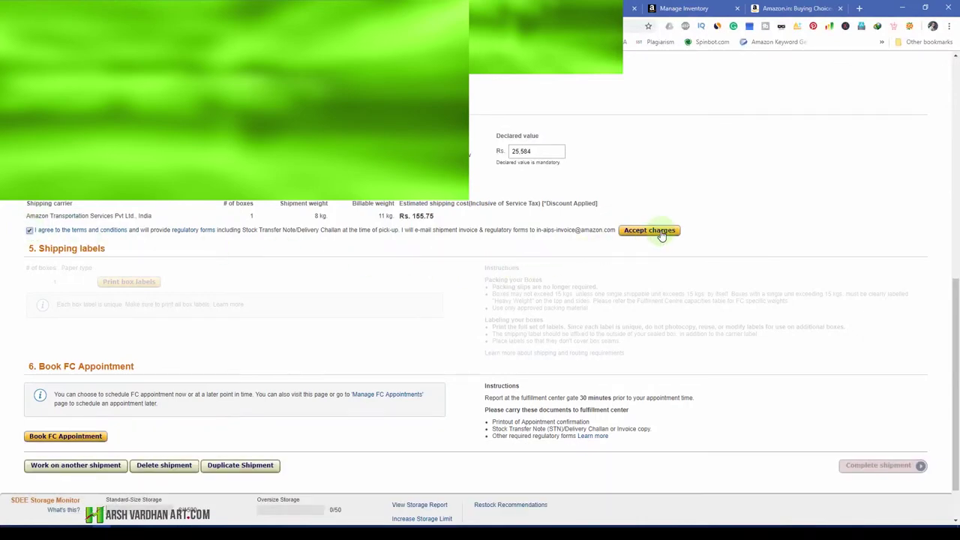
key("super+plus")
key("super+plus")
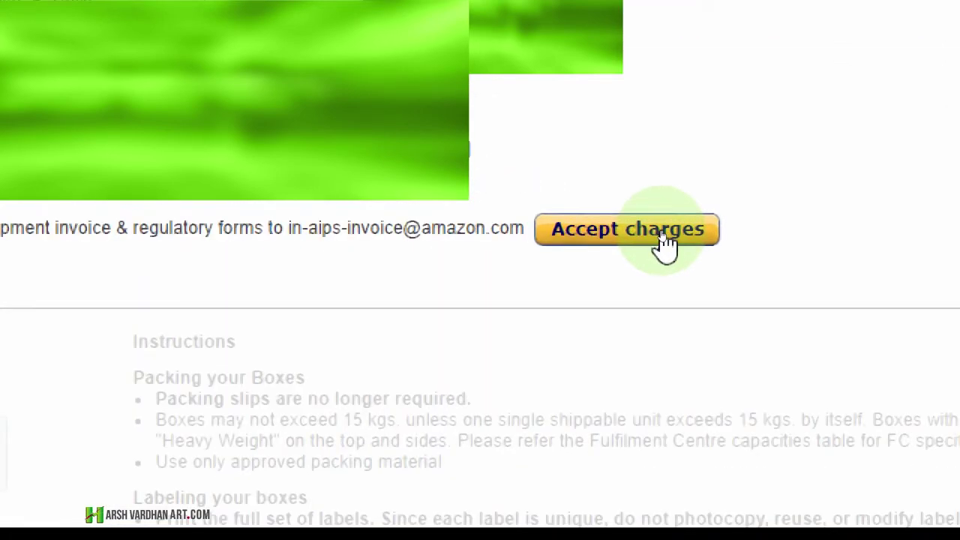
key("super+minus")
key("super+minus")
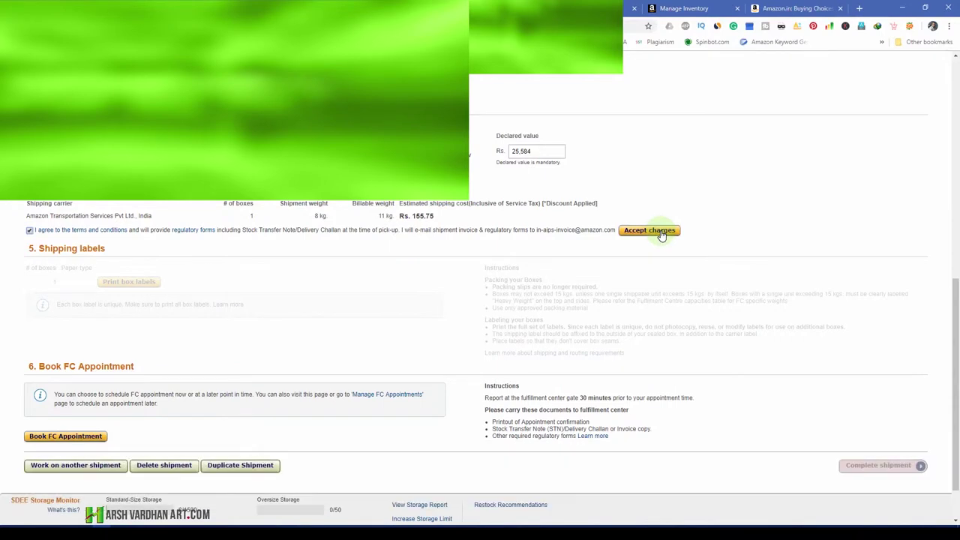
left_click(649, 231)
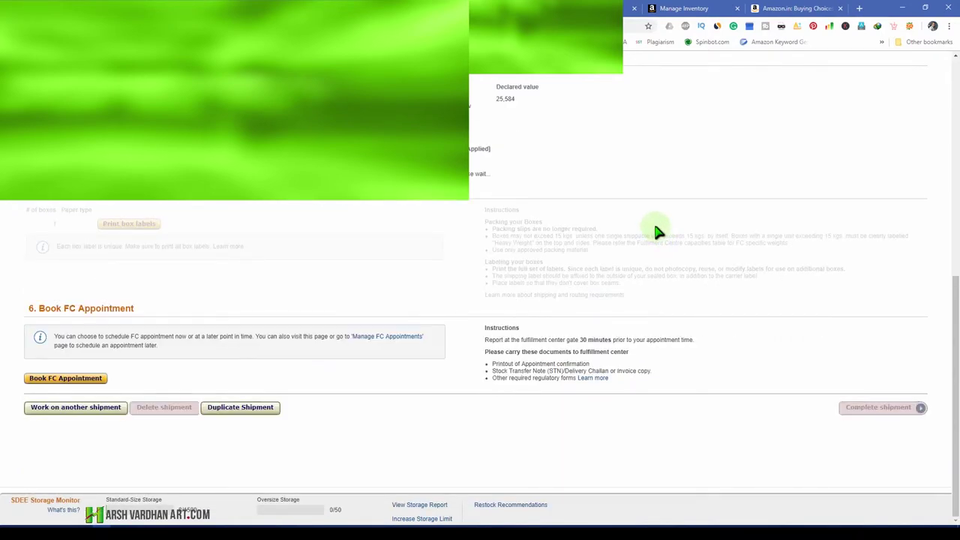
Generate the box labels on 99.1 x 139 mm (A4) paper and look over the label page in package.pdf
left_click(169, 224)
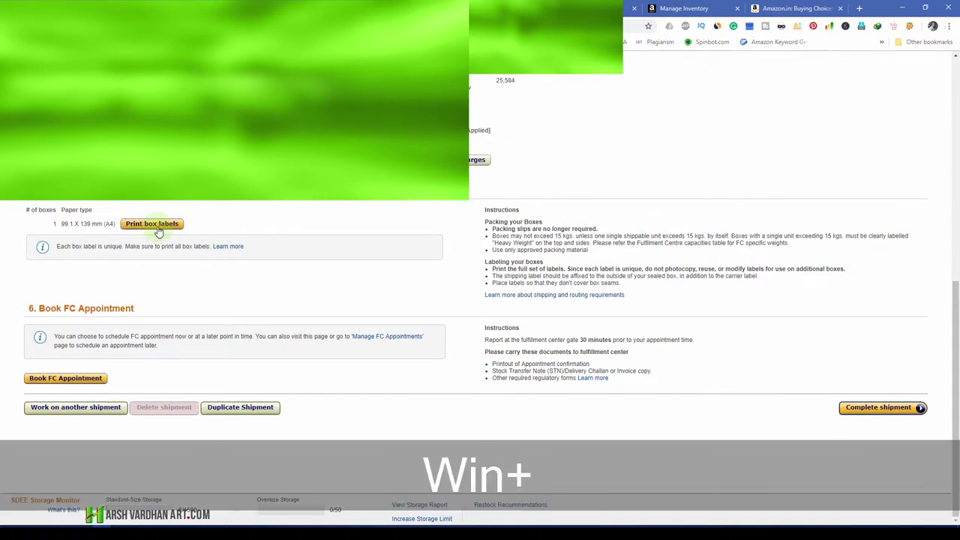
key("super+equal")
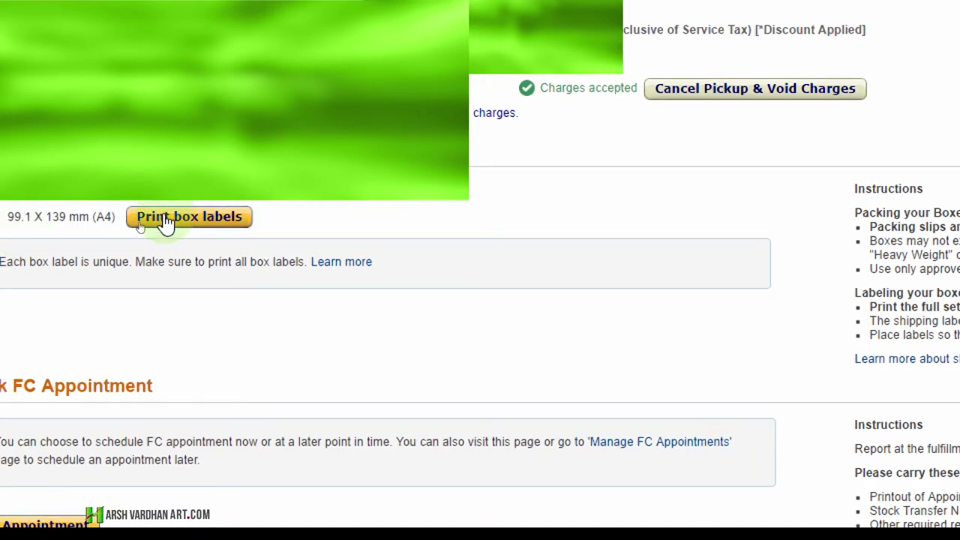
key("ctrl+shift+s")
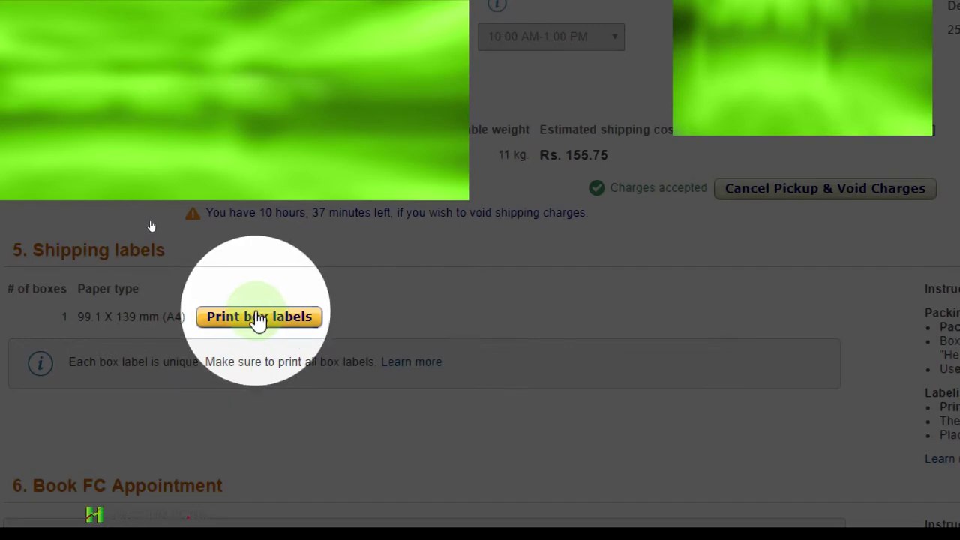
key("super")
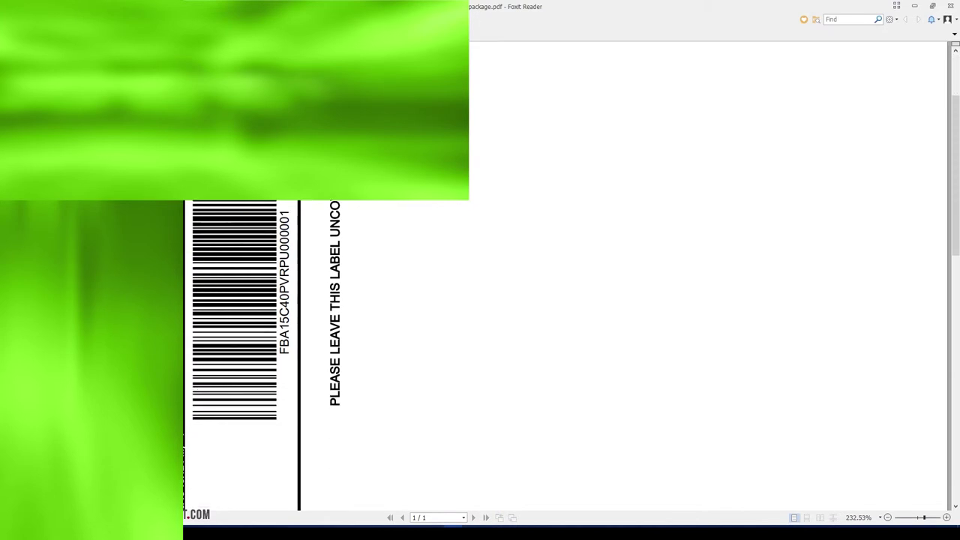
scroll(210, 251, "down", 2)
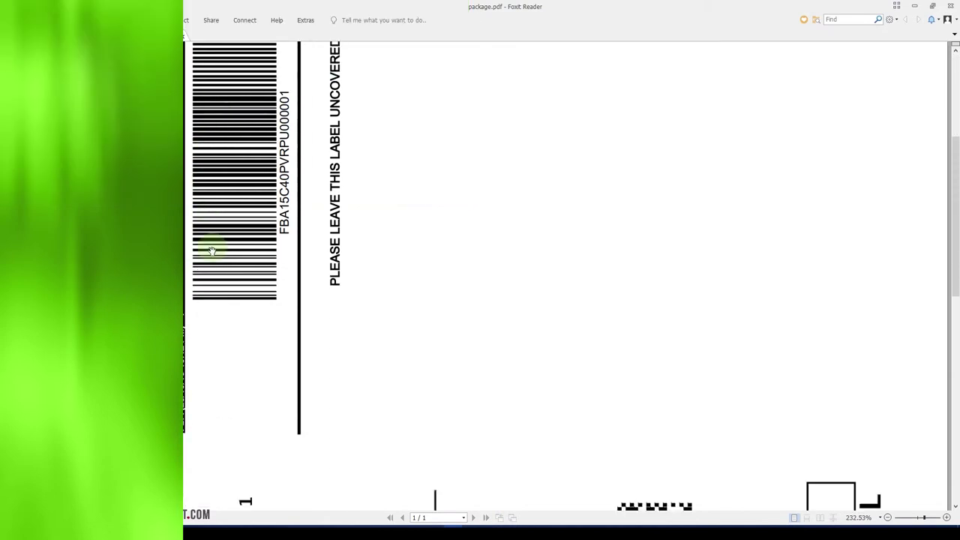
scroll(252, 232, "down", 1)
scroll(252, 232, "down", 3, "ctrl")
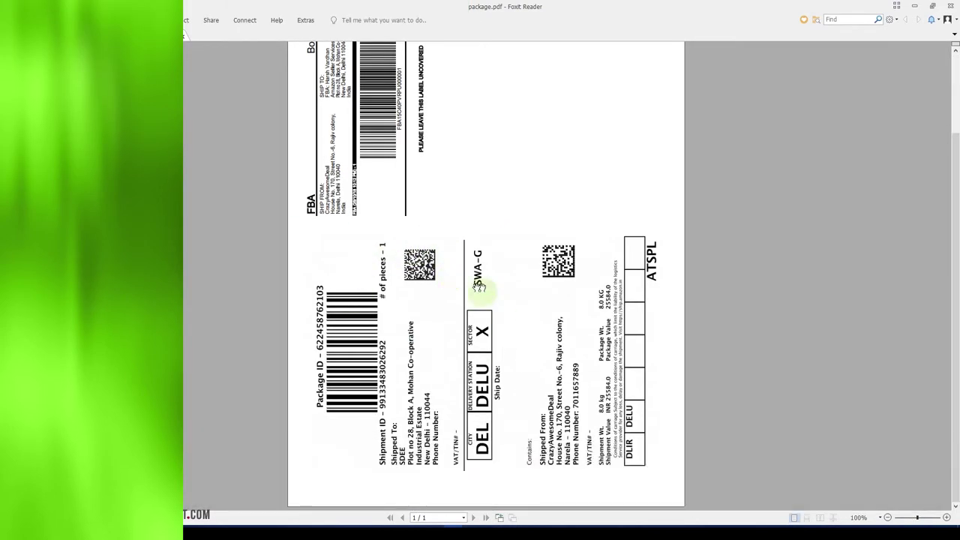
scroll(498, 283, "up", 3)
scroll(497, 283, "down", 3)
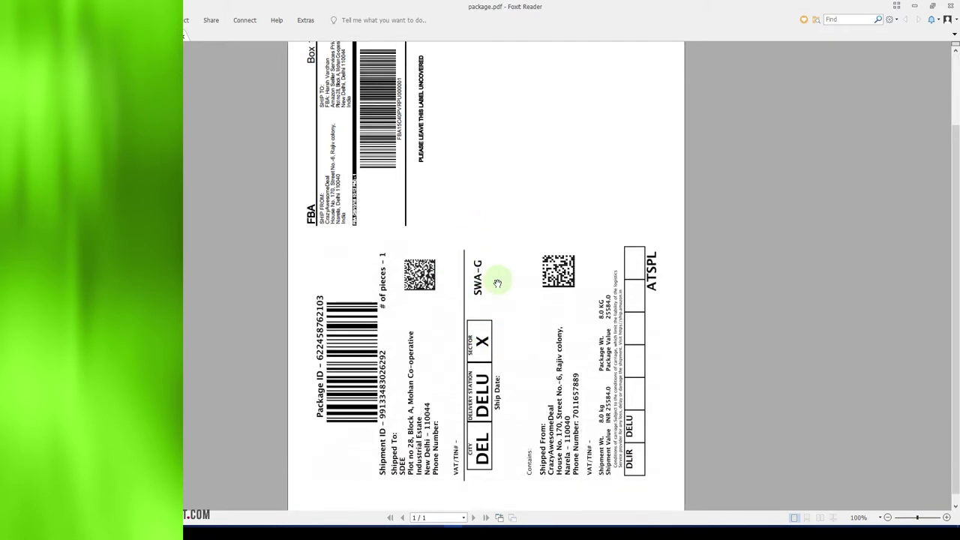
key("ctrl+p")
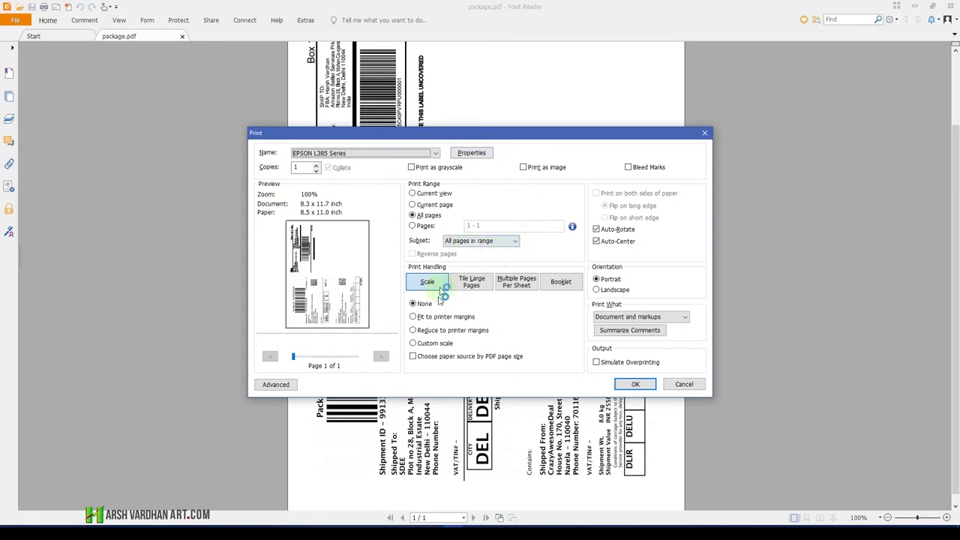
left_click(424, 304)
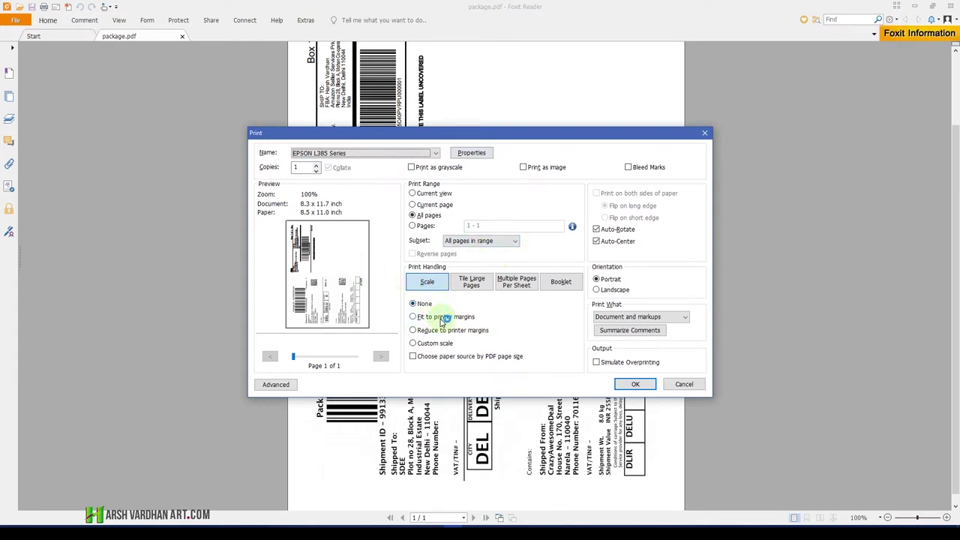
left_click(443, 317)
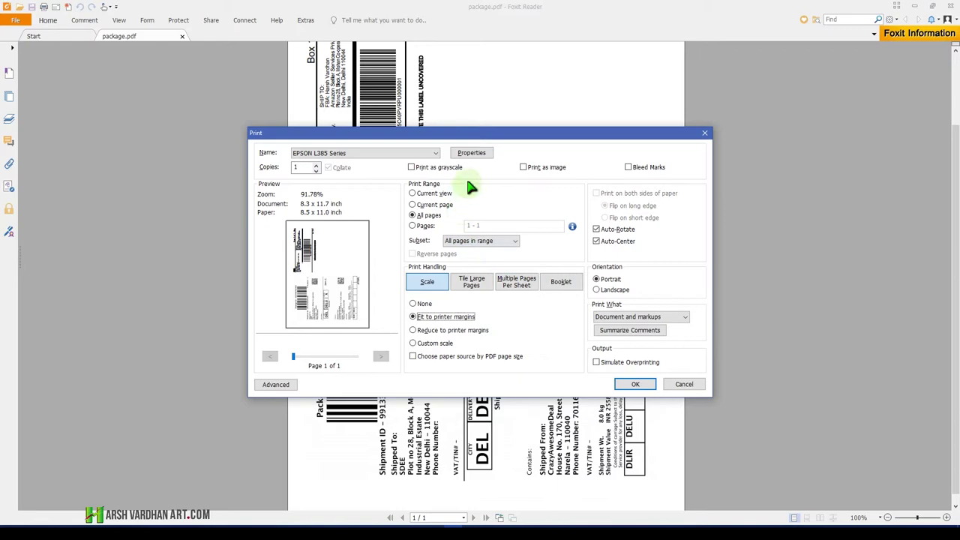
left_click(683, 384)
Leave the label PDF, return to the Seller Central shipment page in the browser and complete the shipment
left_click(937, 6)
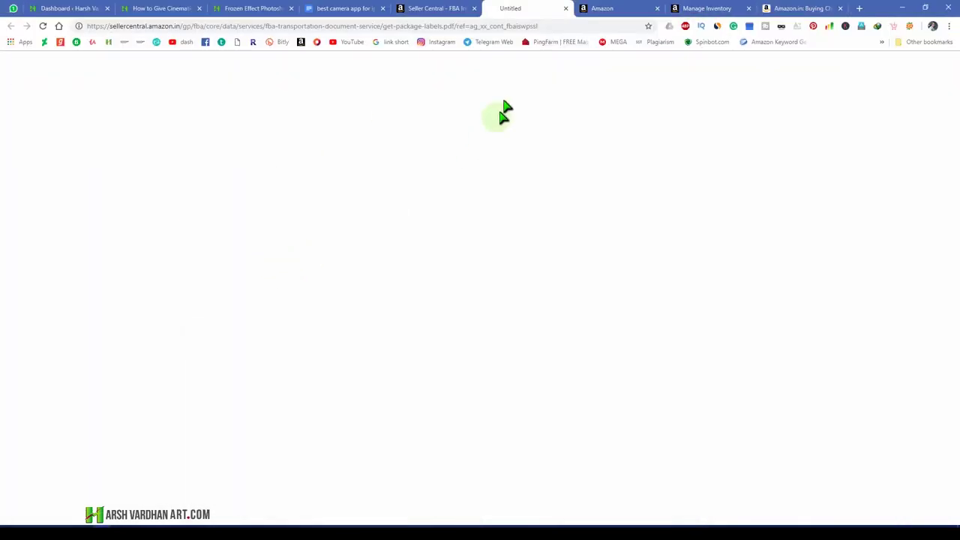
left_click(460, 9)
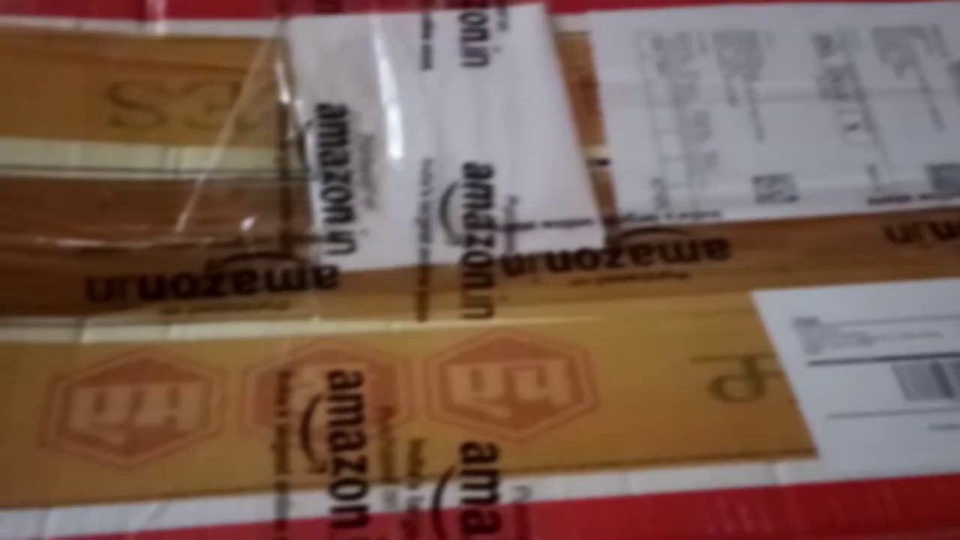
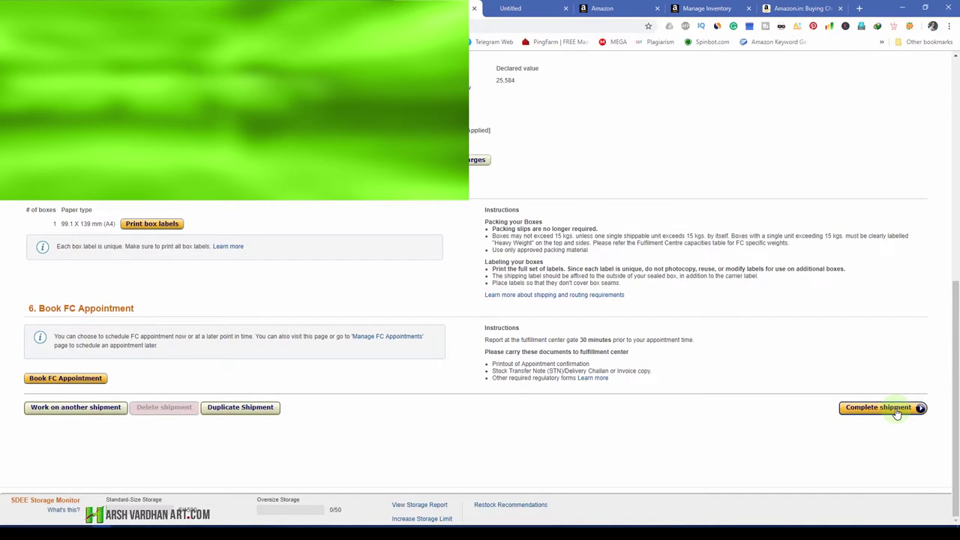
left_click(896, 411)
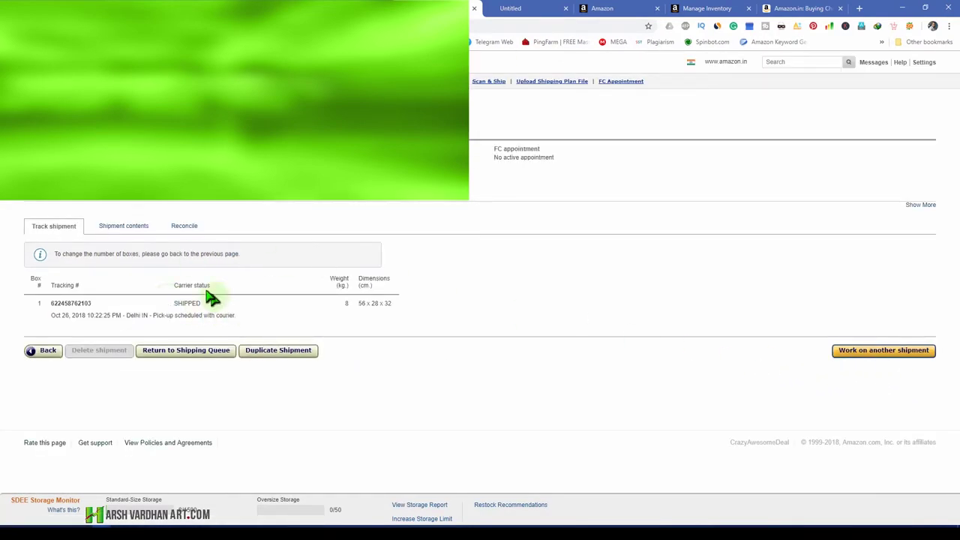
Examine the box's tracking details and the list of shipment contents on the shipment summary
key("super")
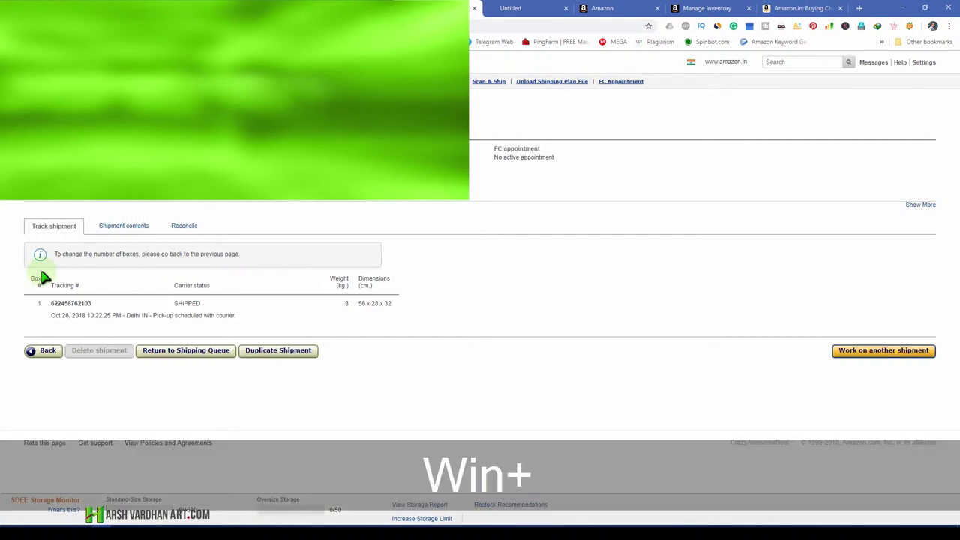
key("super+plus")
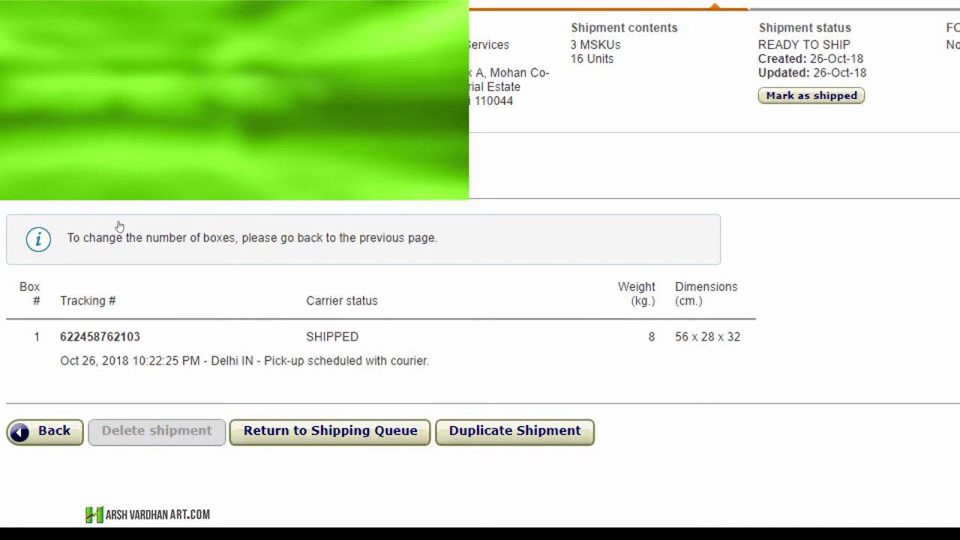
left_click(184, 185)
left_click(226, 405)
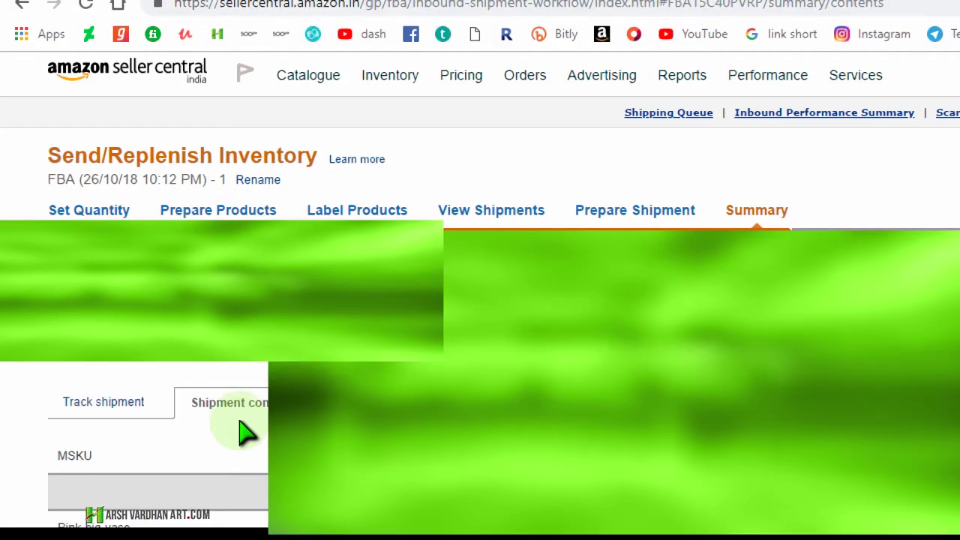
scroll(239, 422, "down", 1)
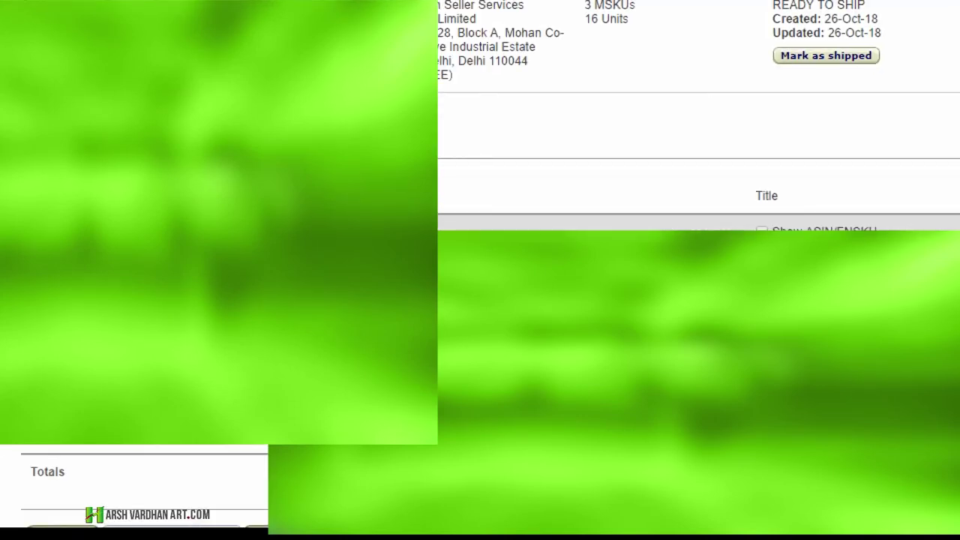
scroll(697, 120, "down", 5)
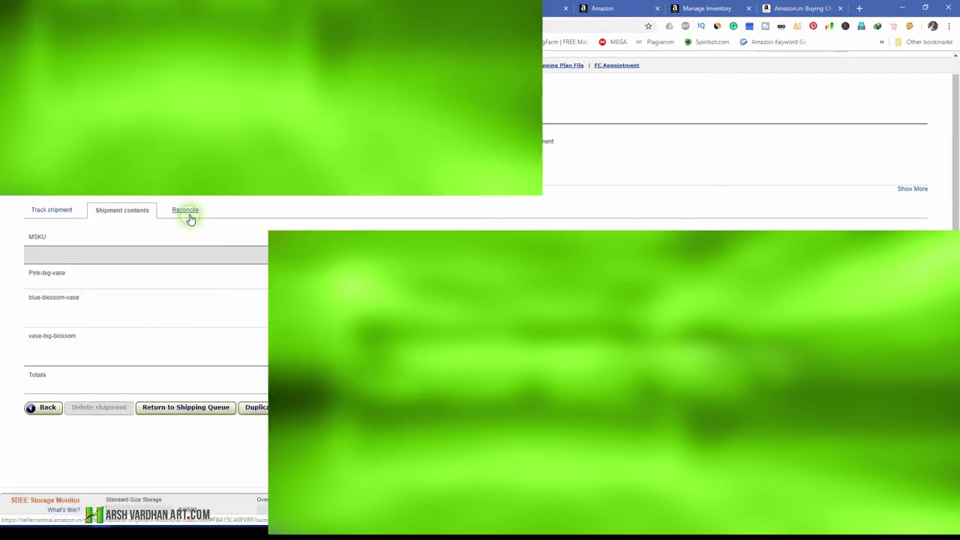
Check the shipment's reconciliation view, dismiss the alert, and revisit the shipment contents and tracking details
left_click(188, 215)
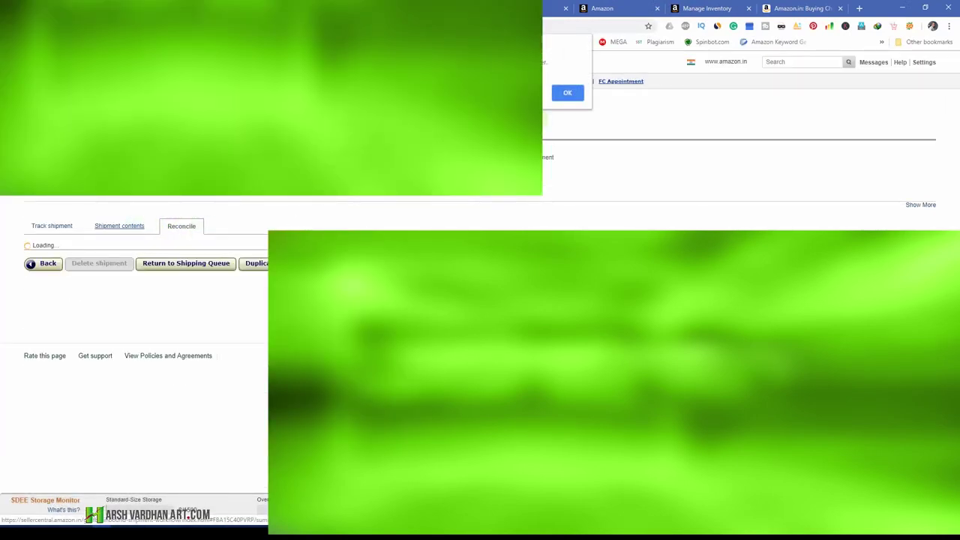
left_click(561, 104)
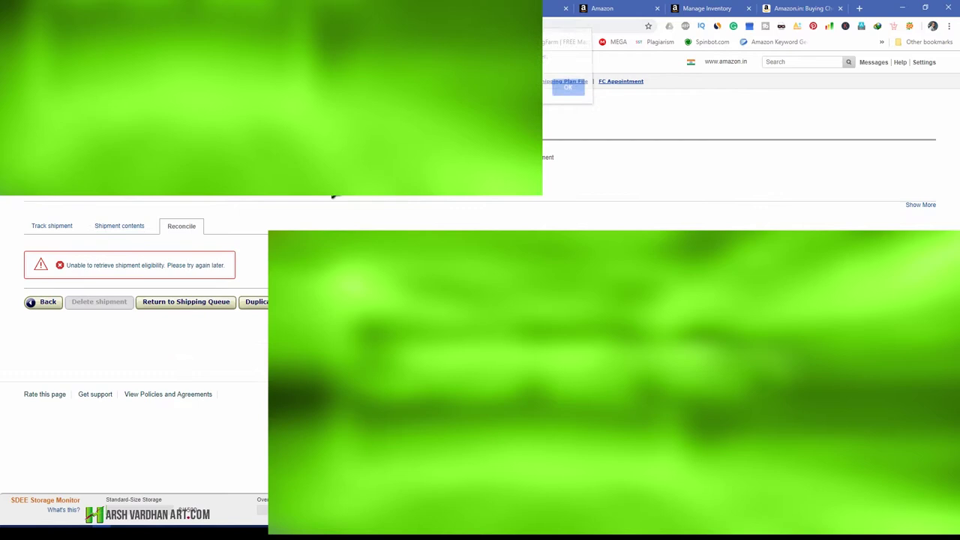
left_click(112, 228)
left_click(67, 231)
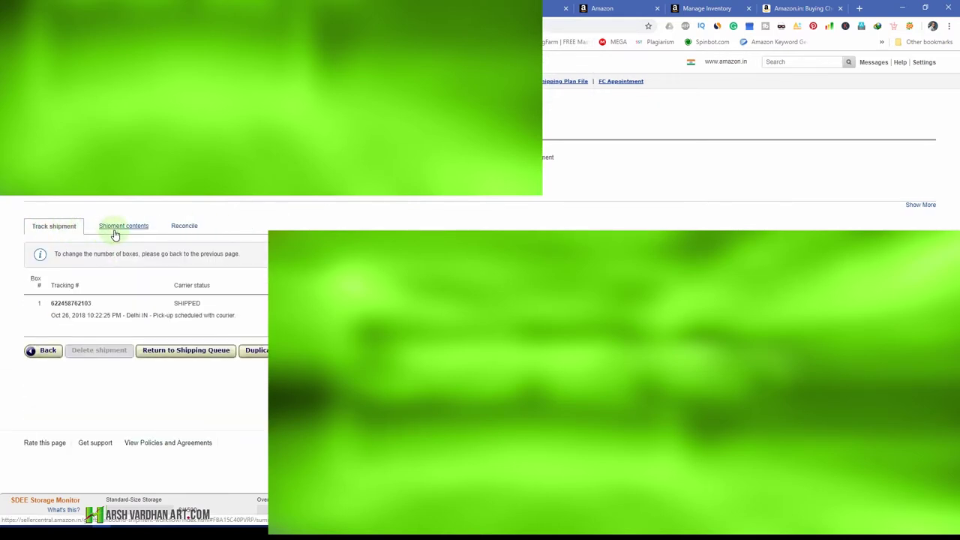
left_click(115, 231)
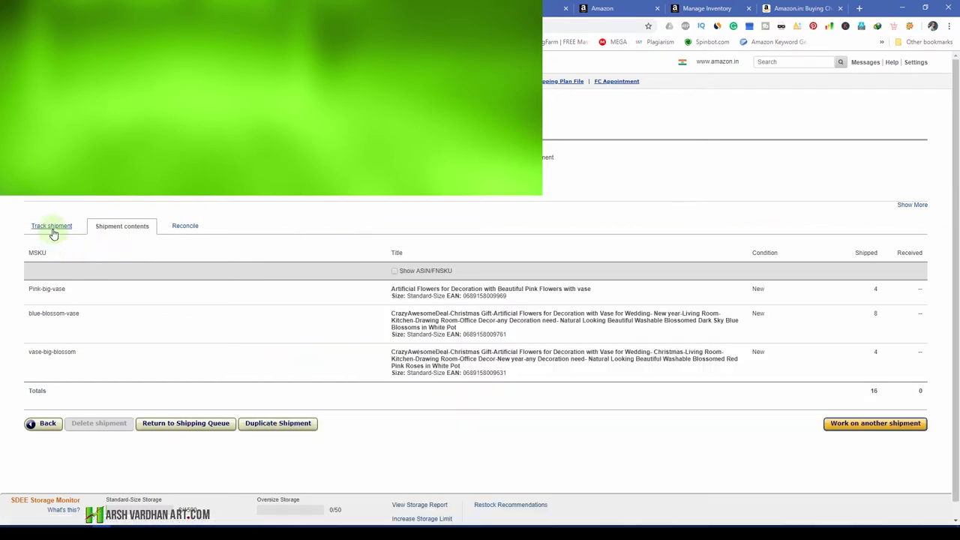
left_click(53, 229)
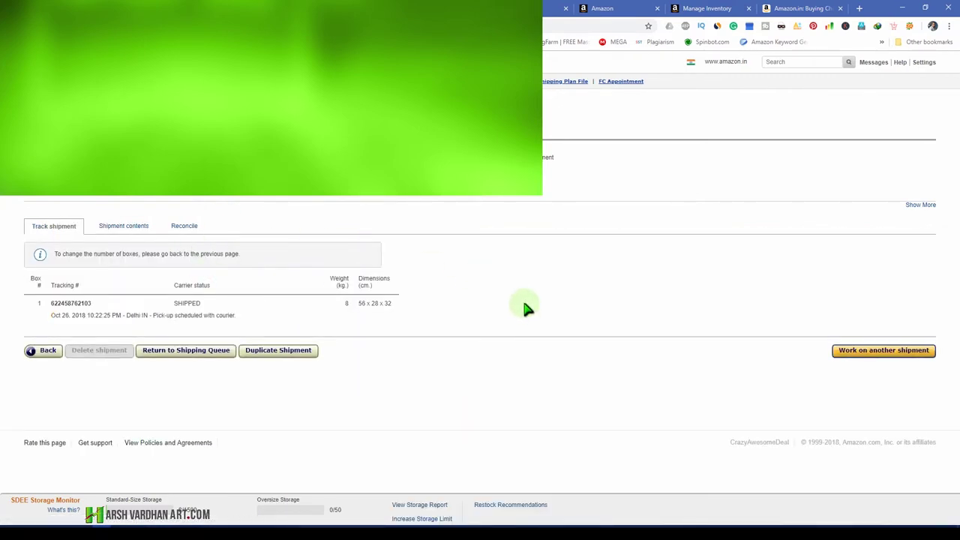
Open the FBA shipping queue from the inventory options and examine the newest shipment's status and tracking option
mouse_move(210, 61)
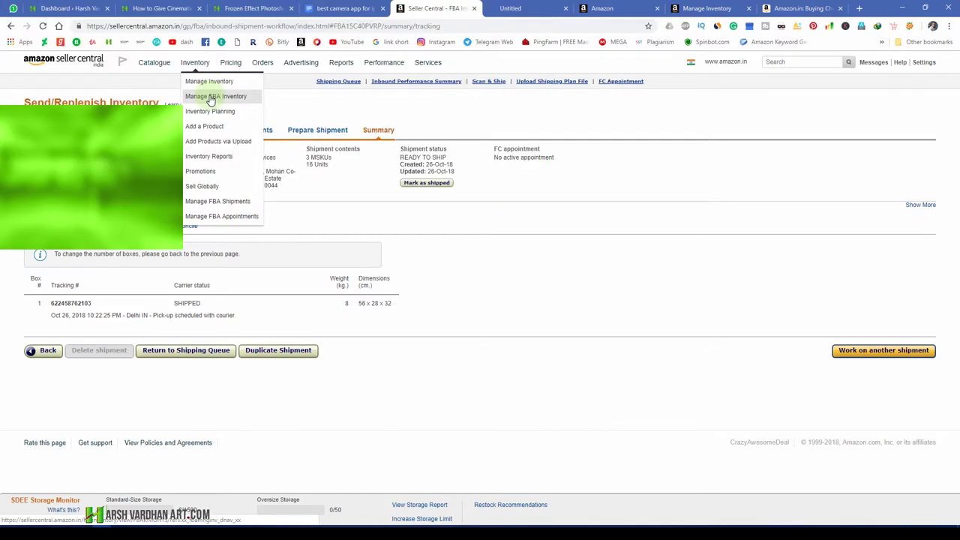
key("super")
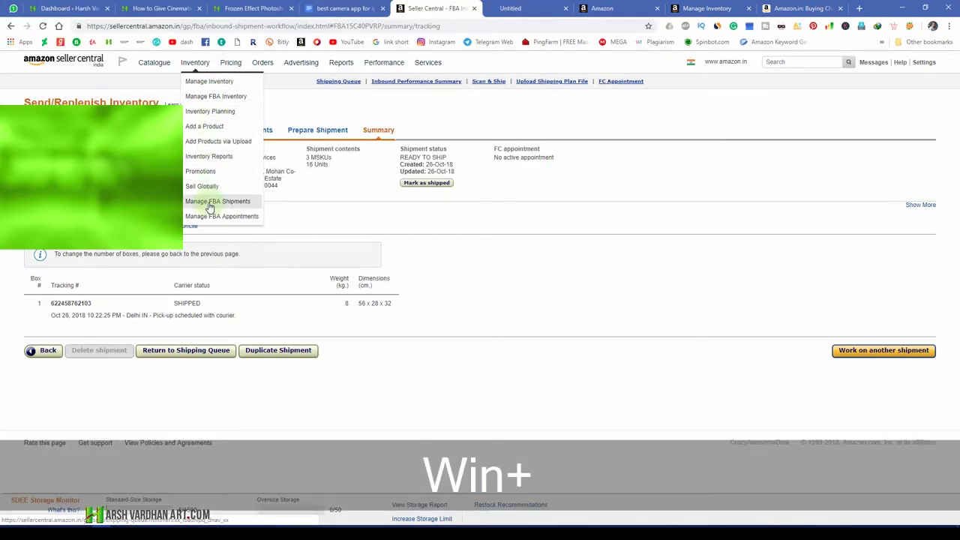
key("super+equal")
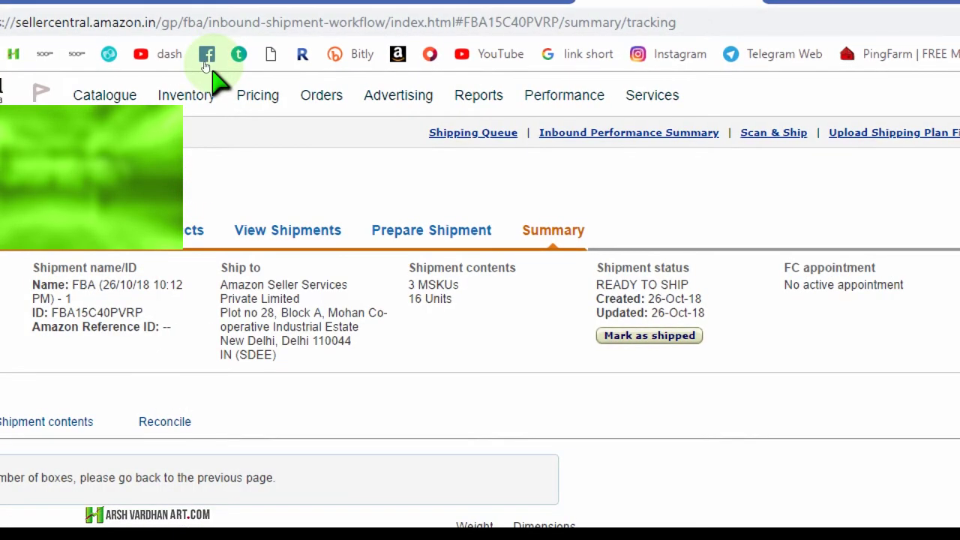
mouse_move(191, 97)
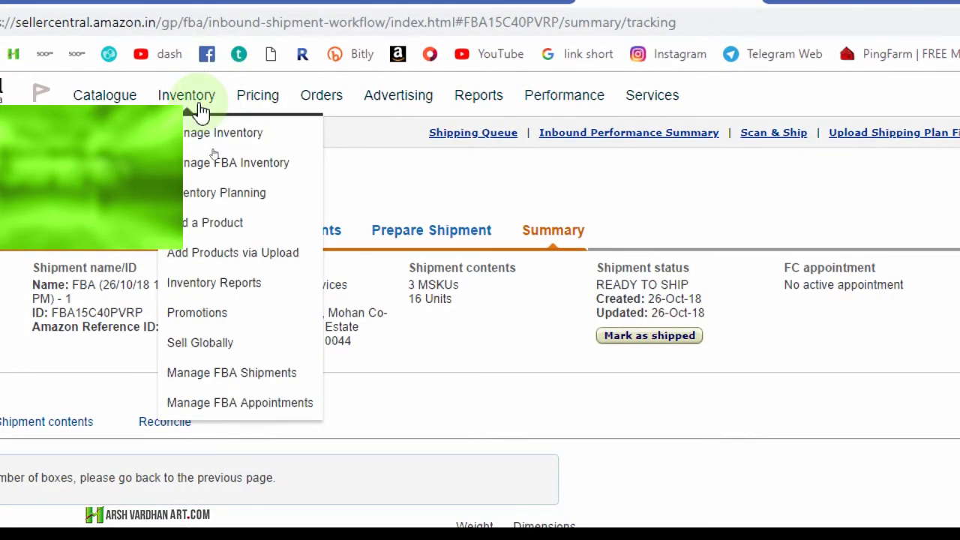
left_click(255, 380)
key("super+minus")
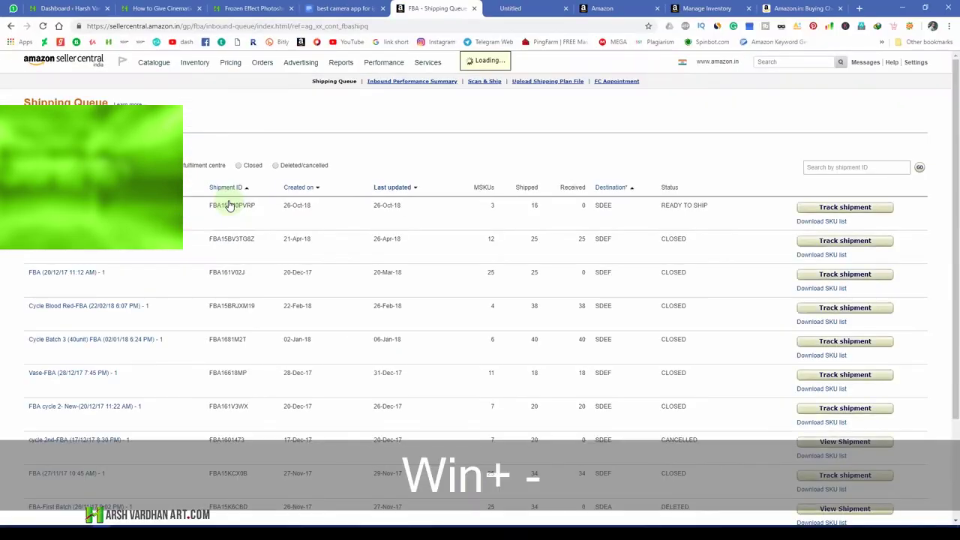
key("super+plus")
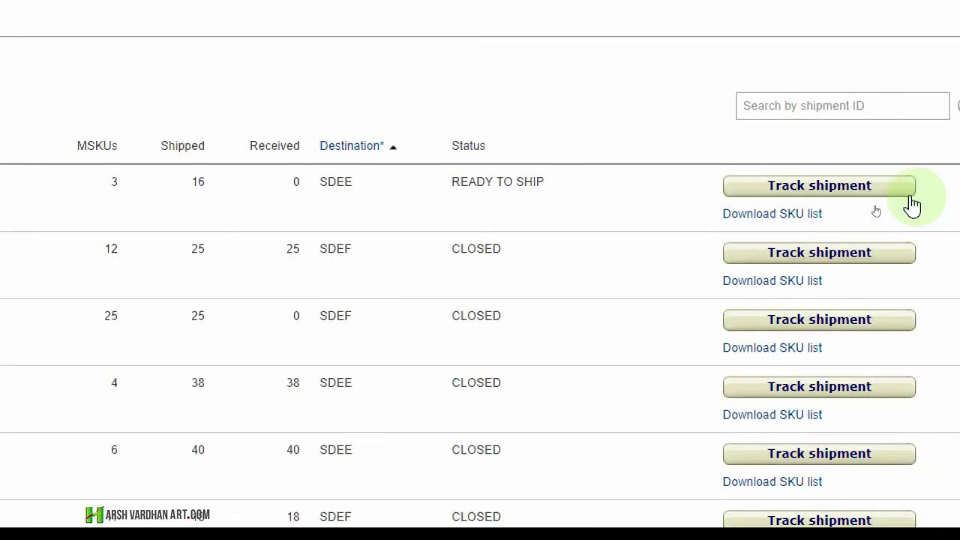
Open the tracking details of the READY TO SHIP shipment, and return to the shipping queue
left_click(813, 194)
key("super+minus")
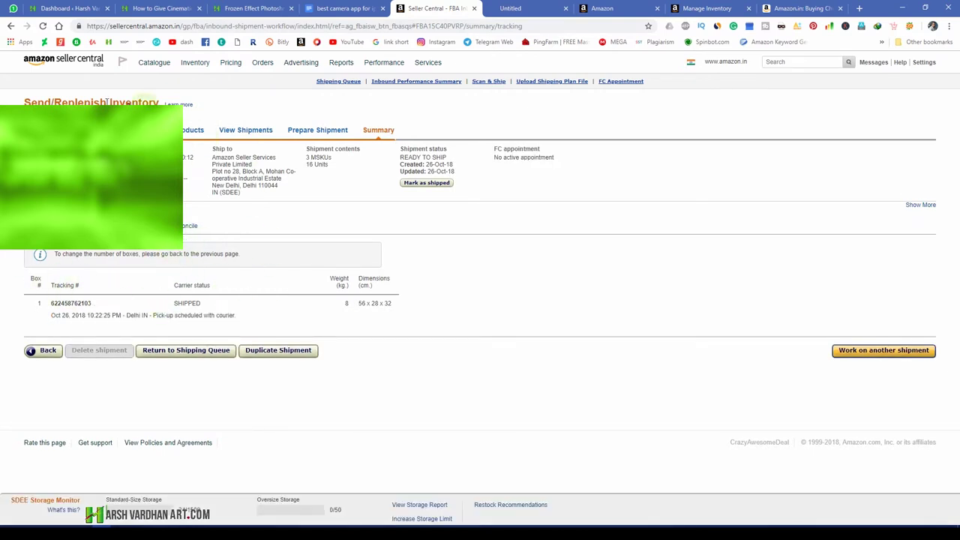
left_click(11, 26)
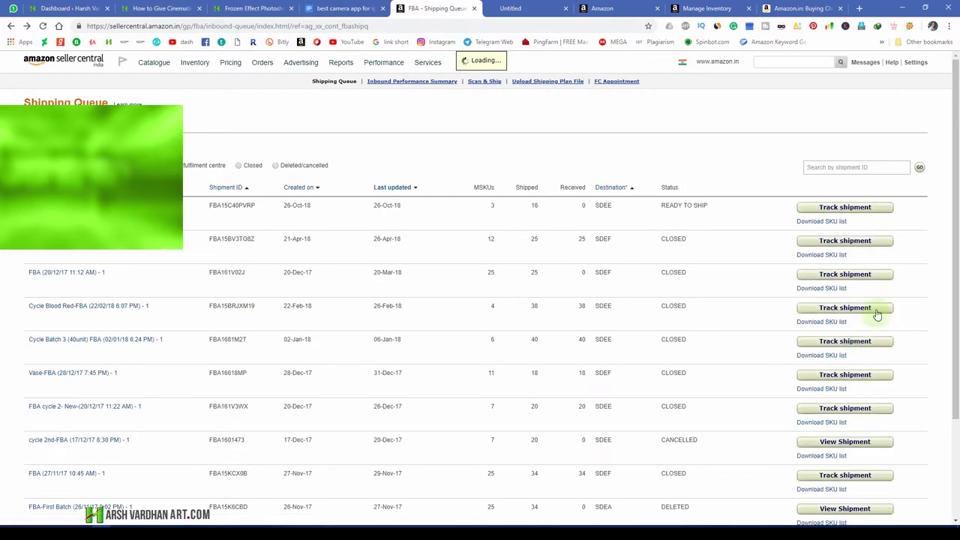
Download the SKU list of the READY TO SHIP shipment and open the file in Excel
key("super+equal")
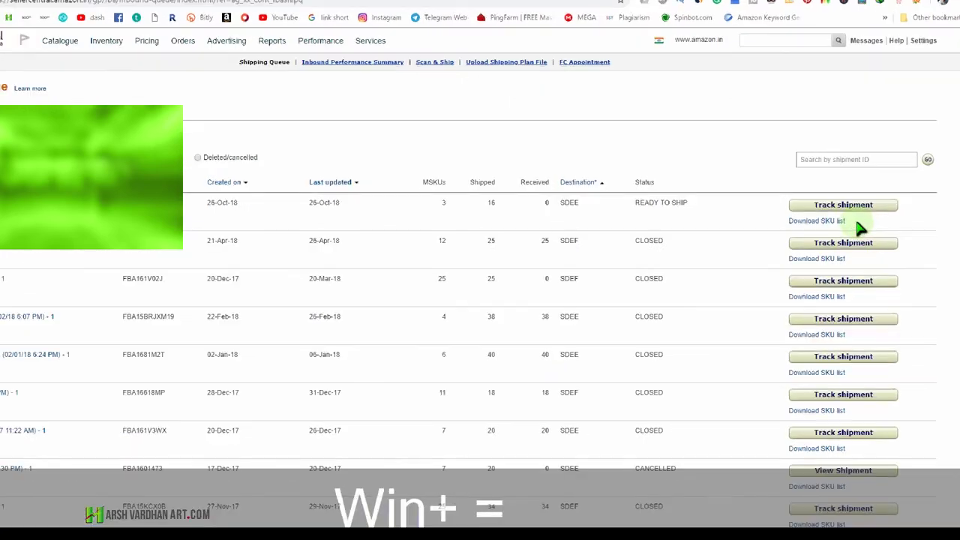
key("super+equal")
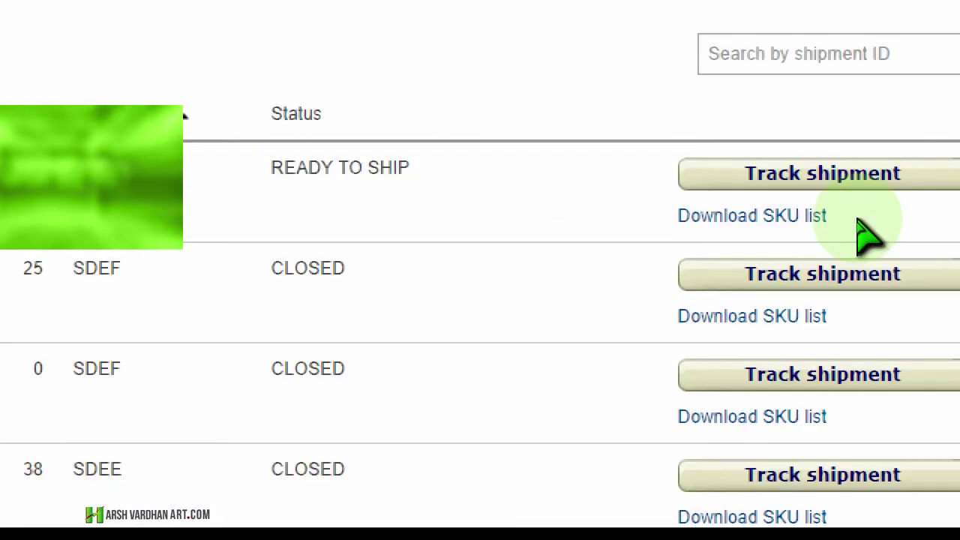
key("super+equal")
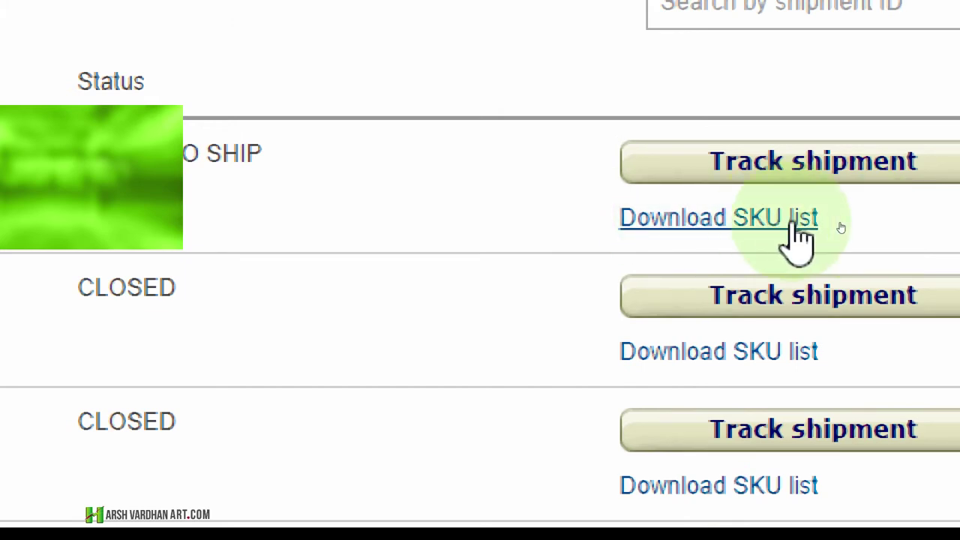
key("super+minus")
key("super+minus")
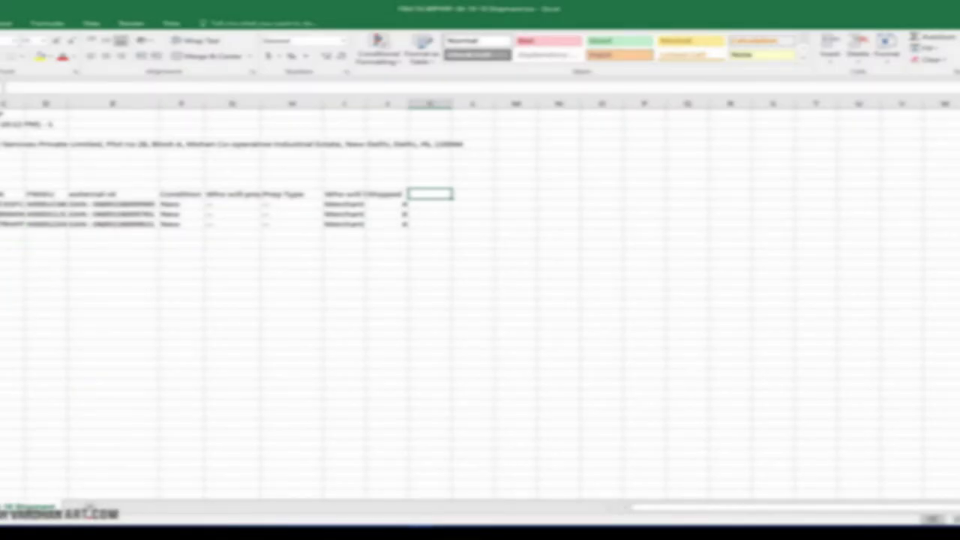
Auto-fit the Title column to its contents, and narrow it so the neighbouring columns fit in view
key("shift+Home")
key("ctrl+space")
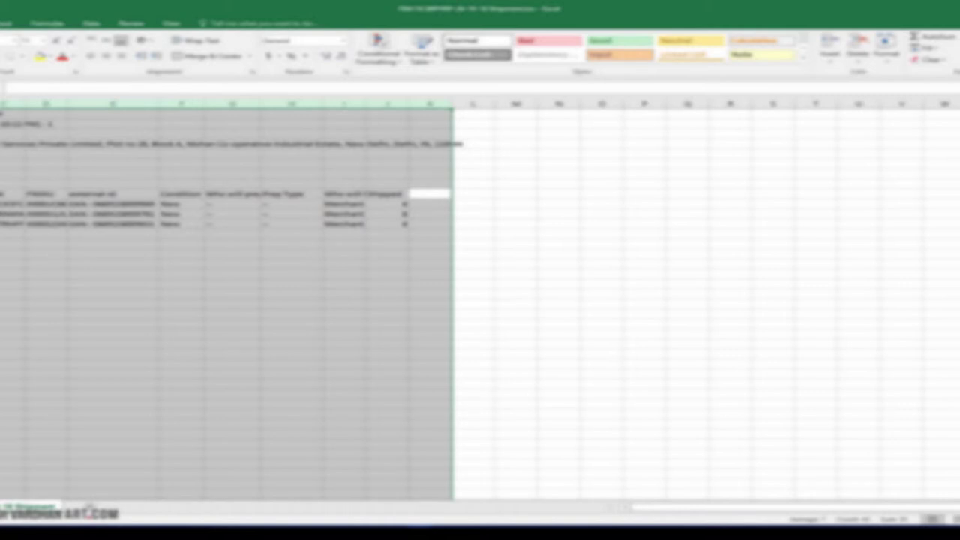
left_click(15, 294, "shift")
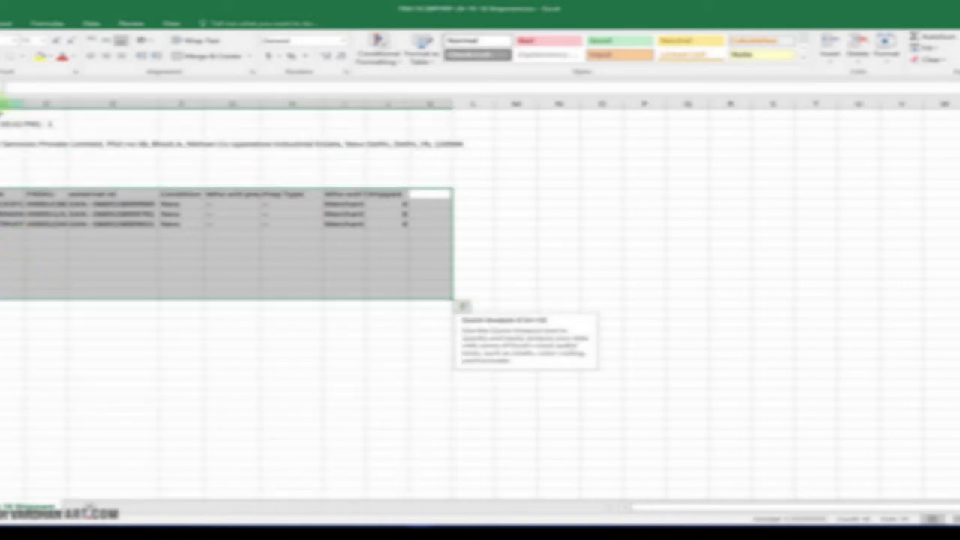
double_click(3, 103)
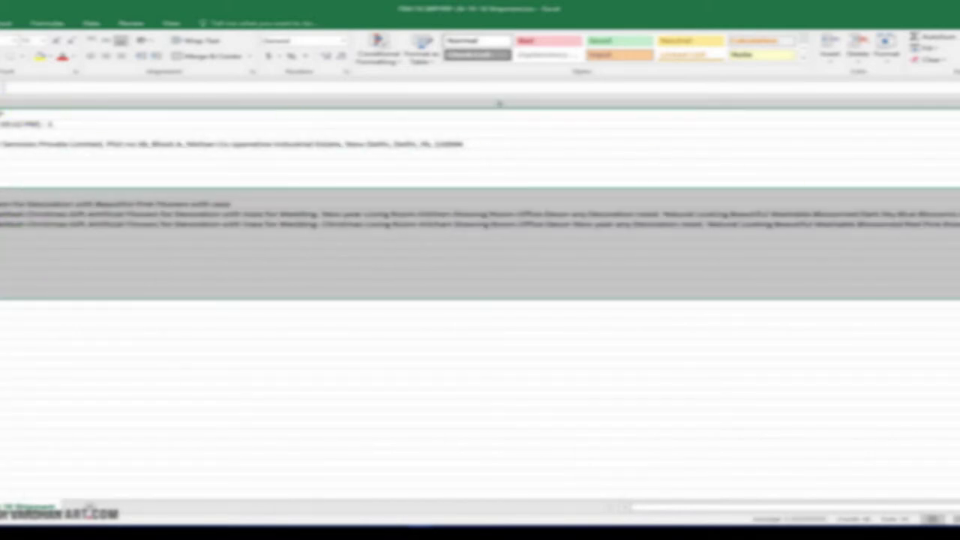
left_click_drag(958, 103, 84, 114)
Select the shipment details and product rows of the SKU list and wrap their text
key("ctrl+space")
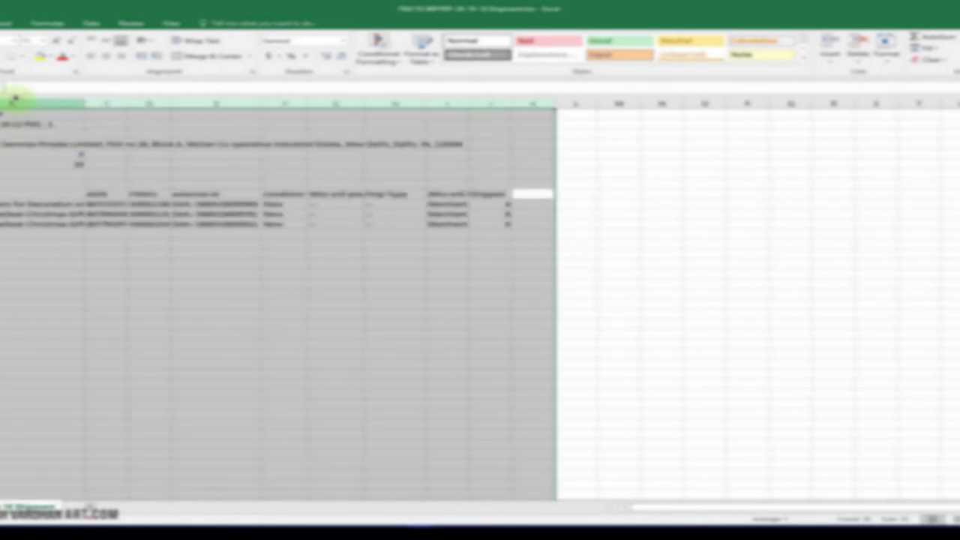
left_click(15, 274, "shift")
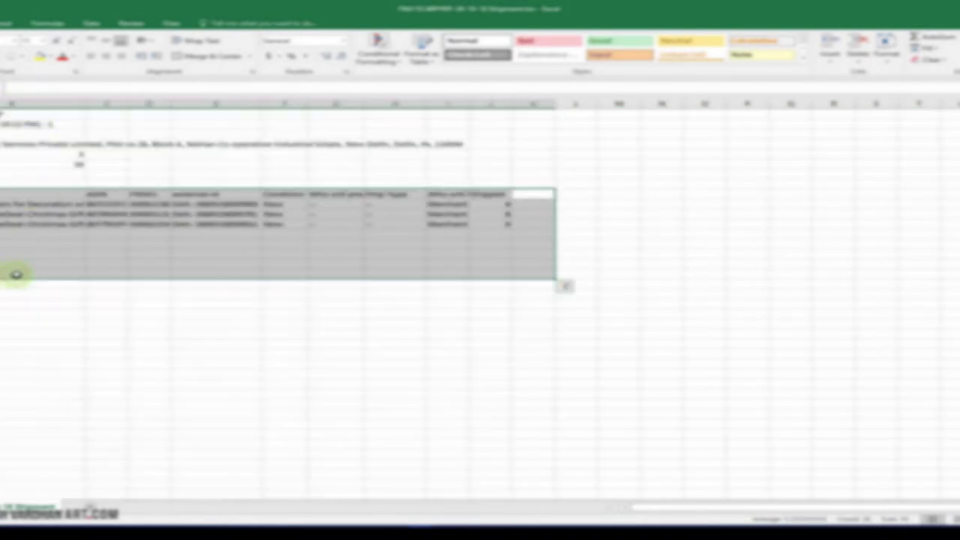
left_click(16, 116, "shift")
left_click_drag(37, 232, 58, 188)
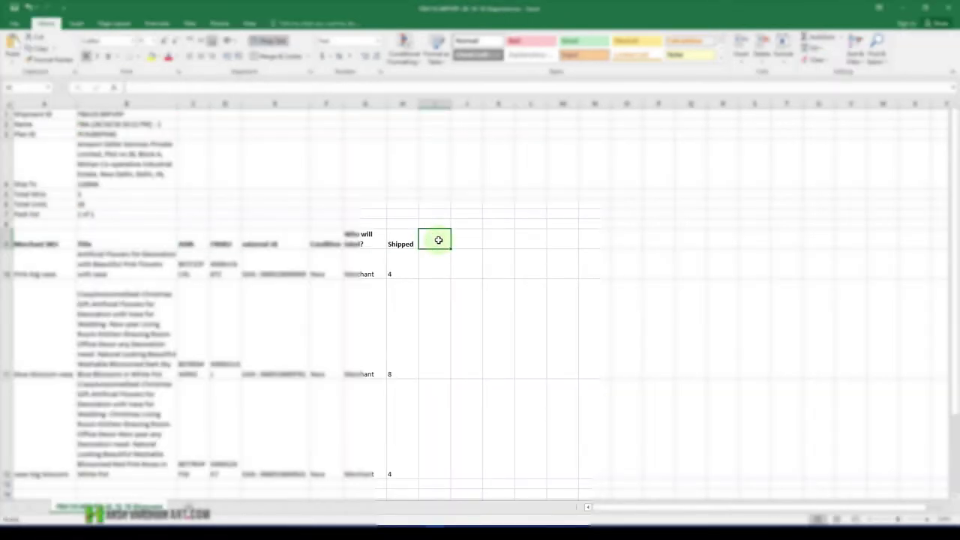
Add the column headings MRP and Total Value after the Shipped column of the product table
type("V")
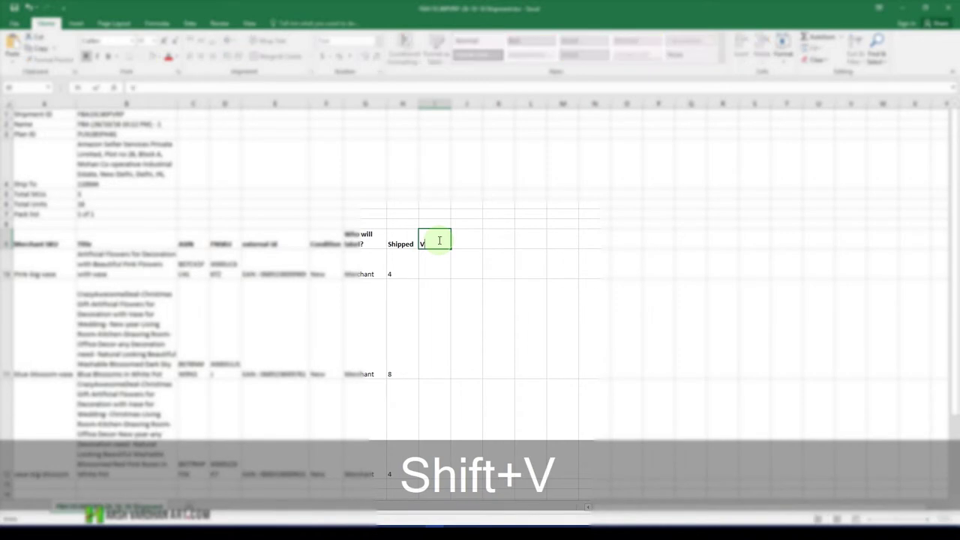
key("BackSpace")
type("MRP")
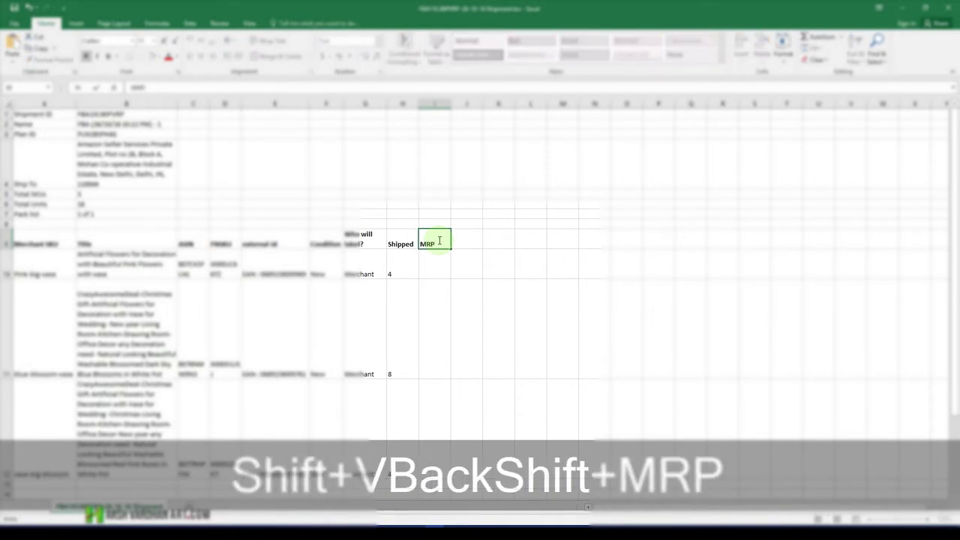
left_click(465, 242)
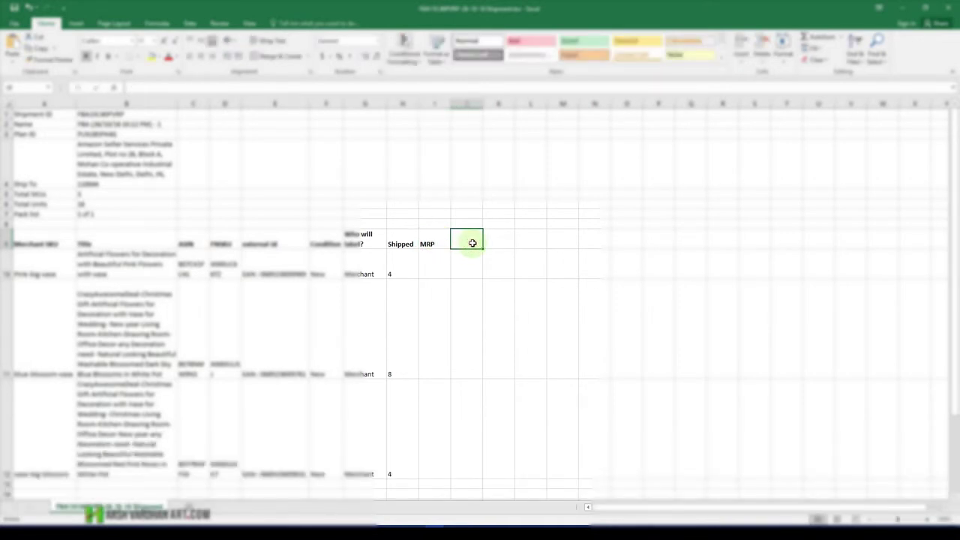
type("Total Va")
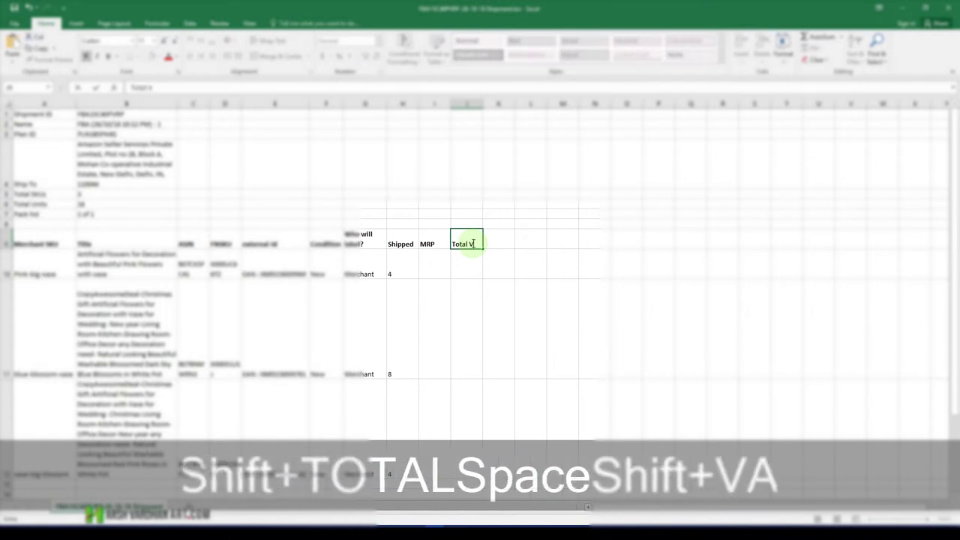
type("lue")
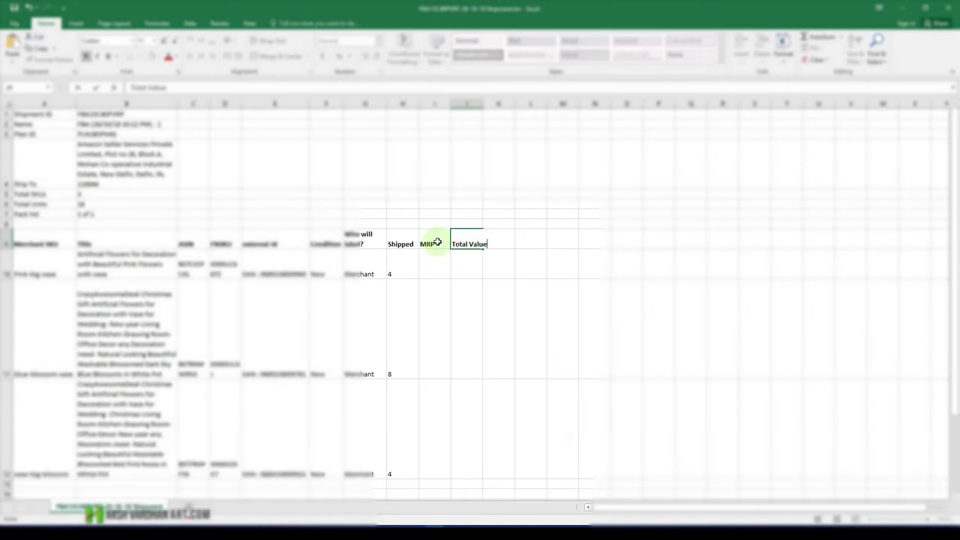
left_click(437, 243)
left_click(477, 243)
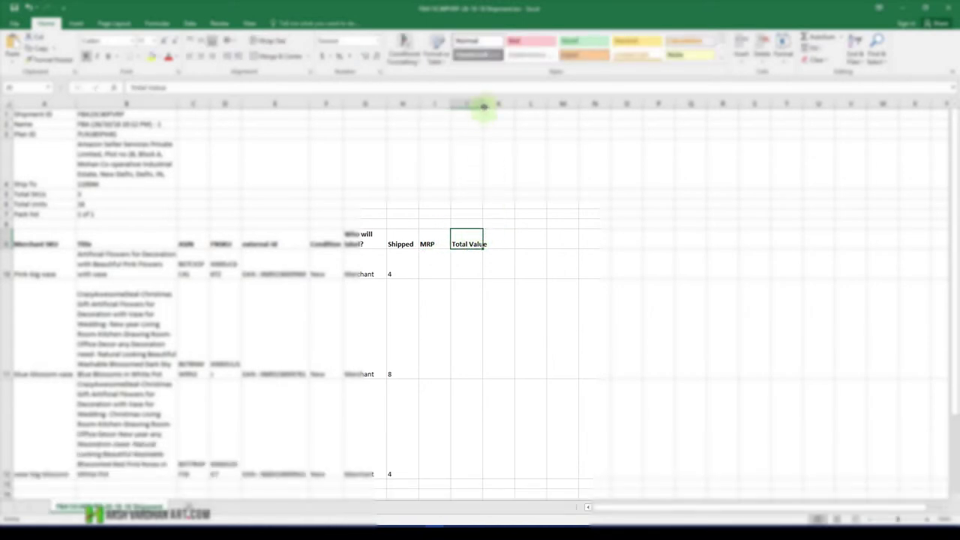
Consult the reference document in Word, return to the Excel SKU list and enter 1599 as the first product's MRP
key("alt+Tab")
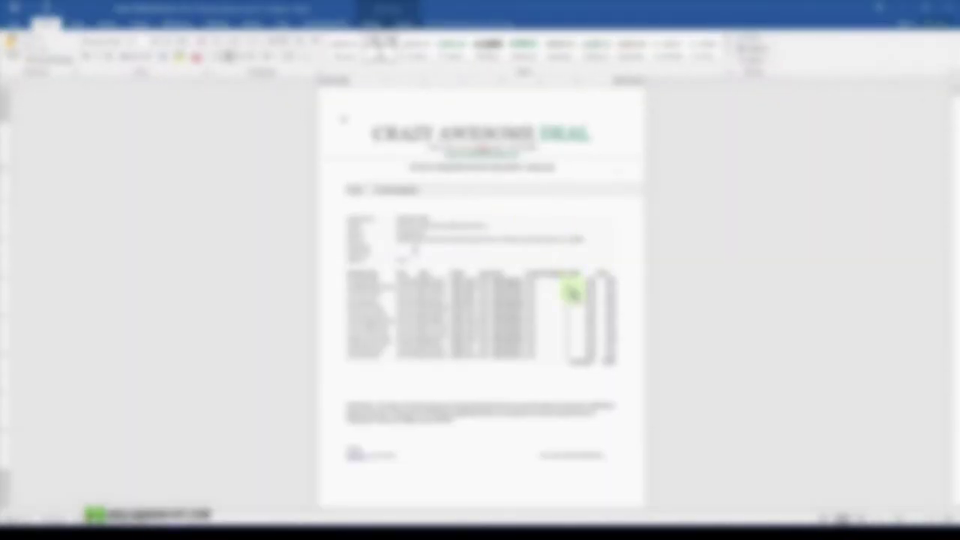
key("alt+Tab")
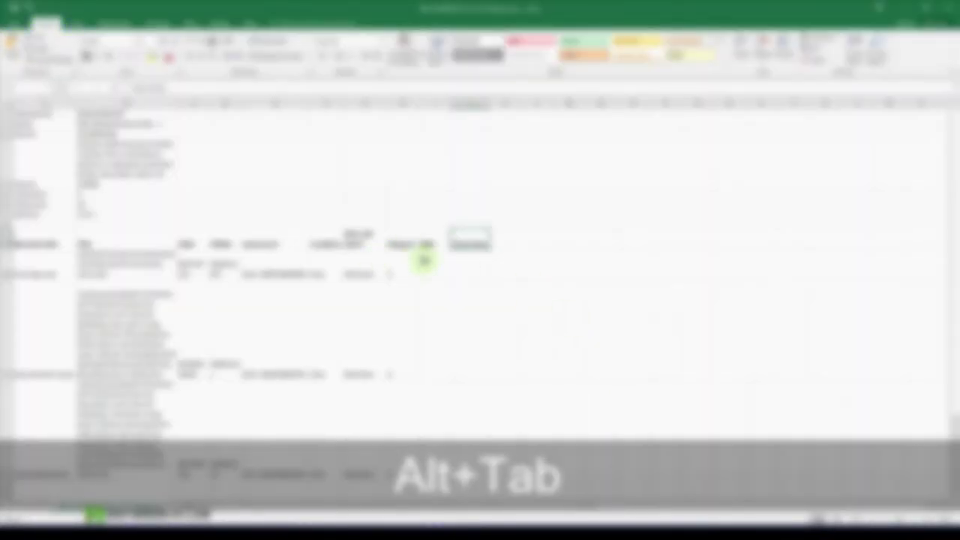
left_click(435, 269)
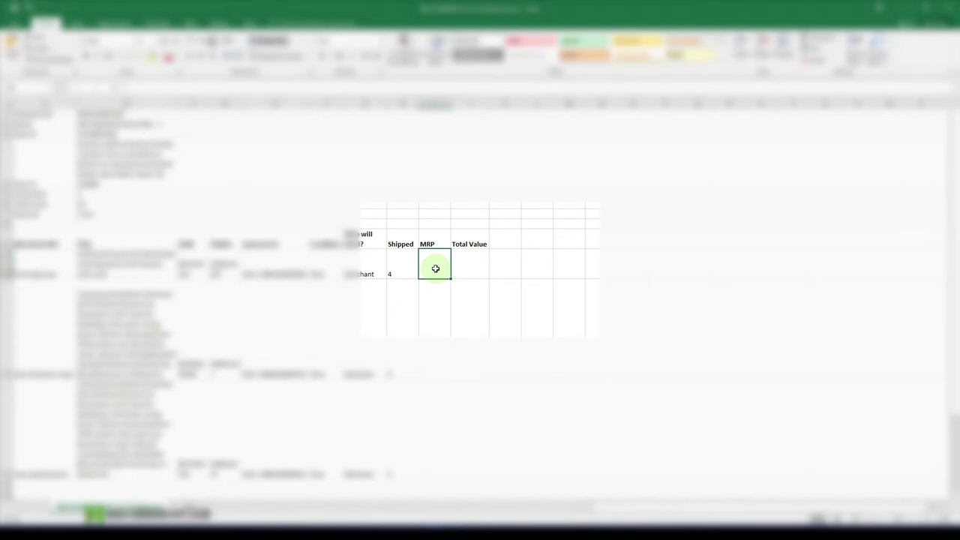
type("1599")
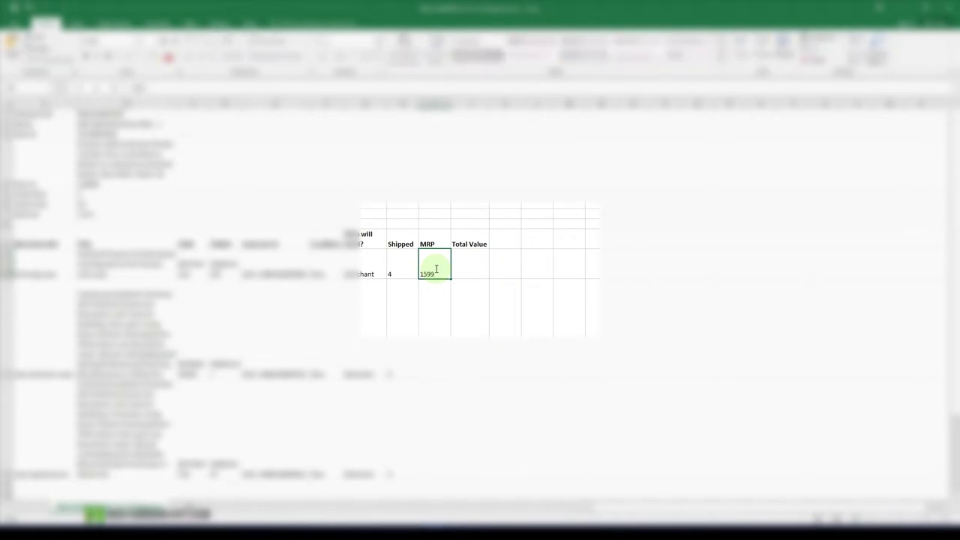
key("Return")
left_click(445, 273)
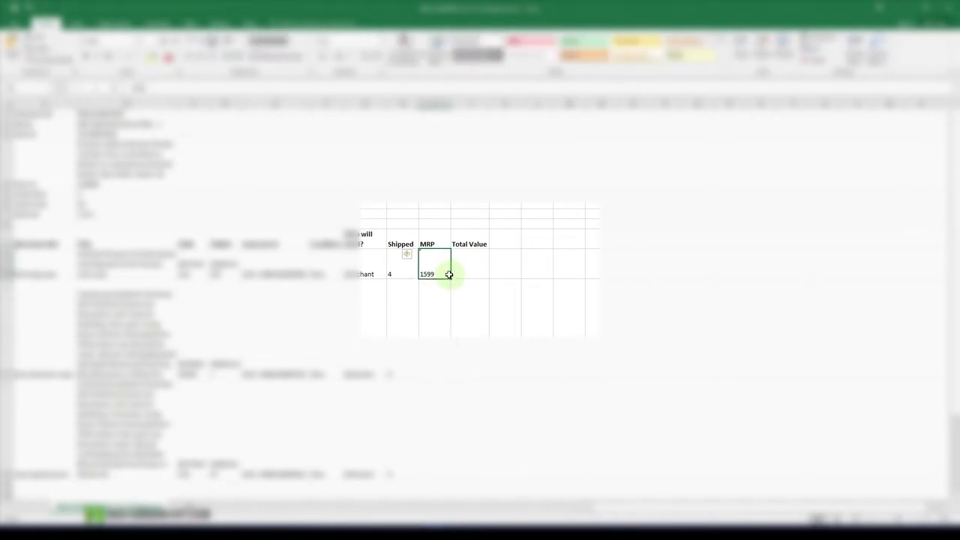
Try to fill the first product's MRP down to the other two product rows, and undo the fill
left_click_drag(450, 278, 438, 429)
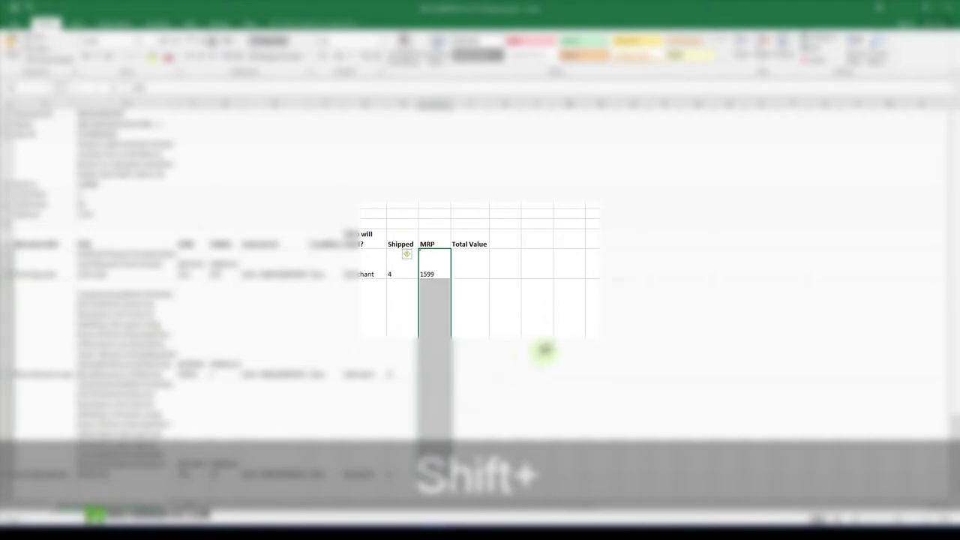
scroll(540, 368, "down", 1)
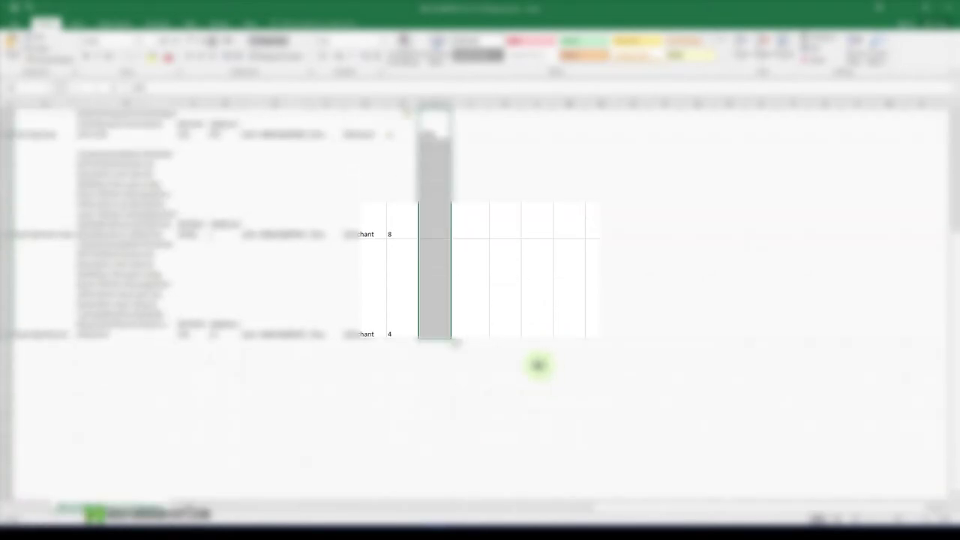
left_click(427, 290)
left_click(433, 172)
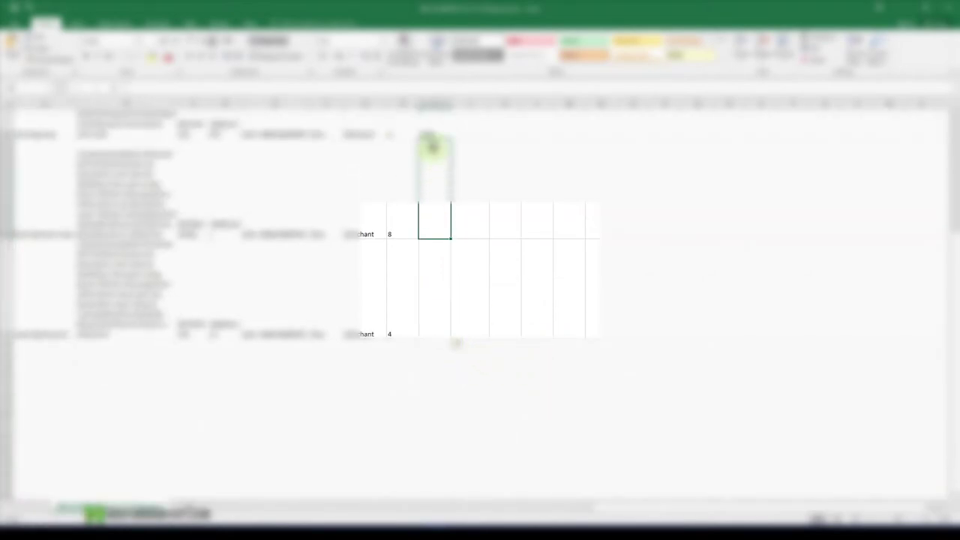
left_click(435, 132)
left_click_drag(438, 165, 443, 257)
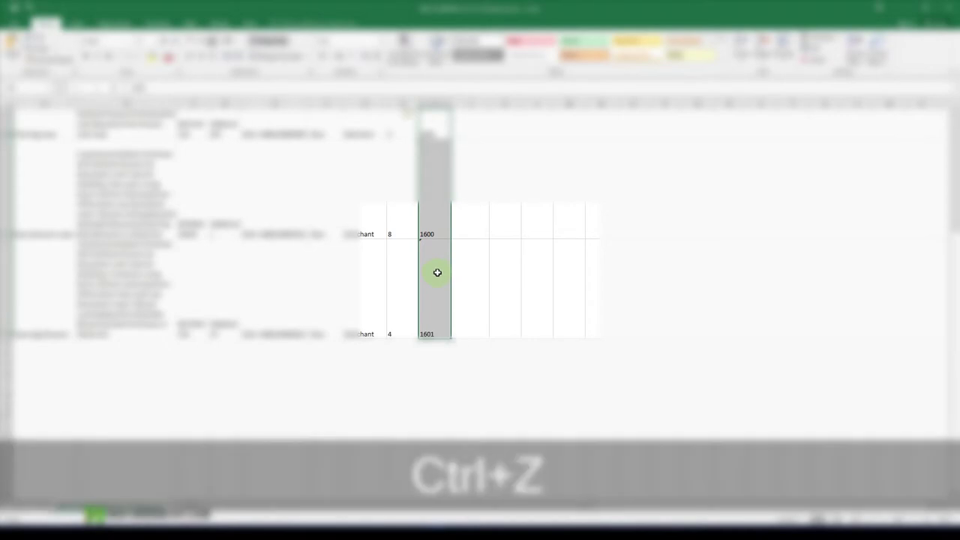
key("ctrl+z")
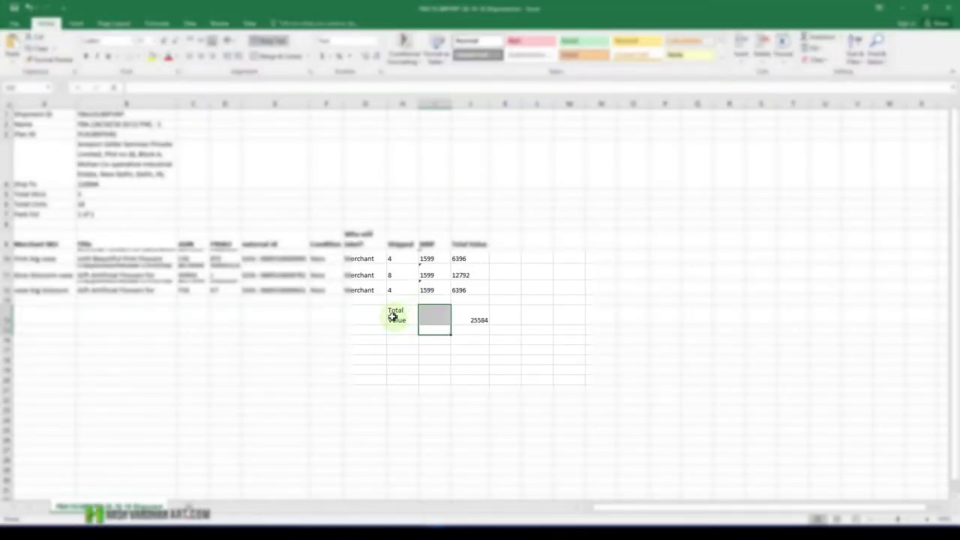
Move the Total Value label one cell over so it sits directly beside the grand total
left_click(476, 320)
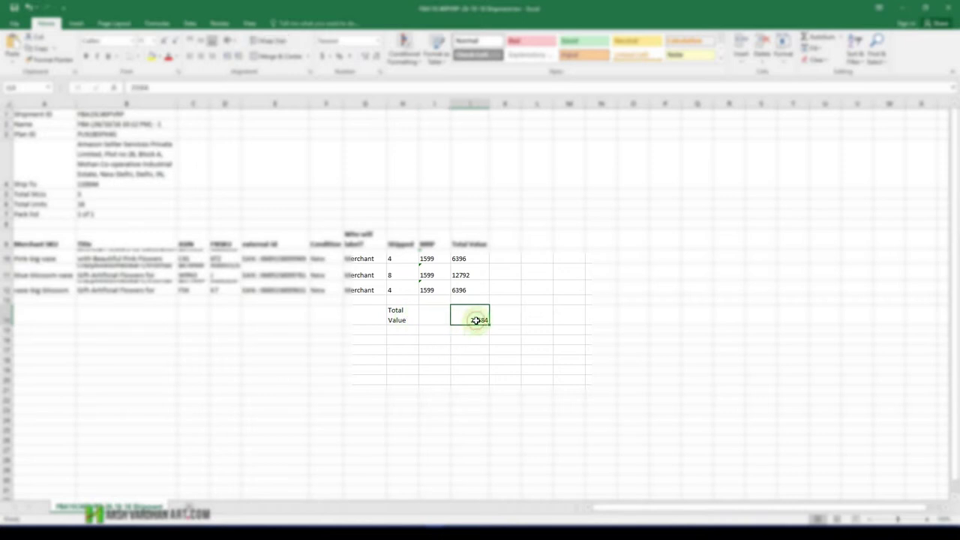
left_click(417, 321)
key("ctrl+x")
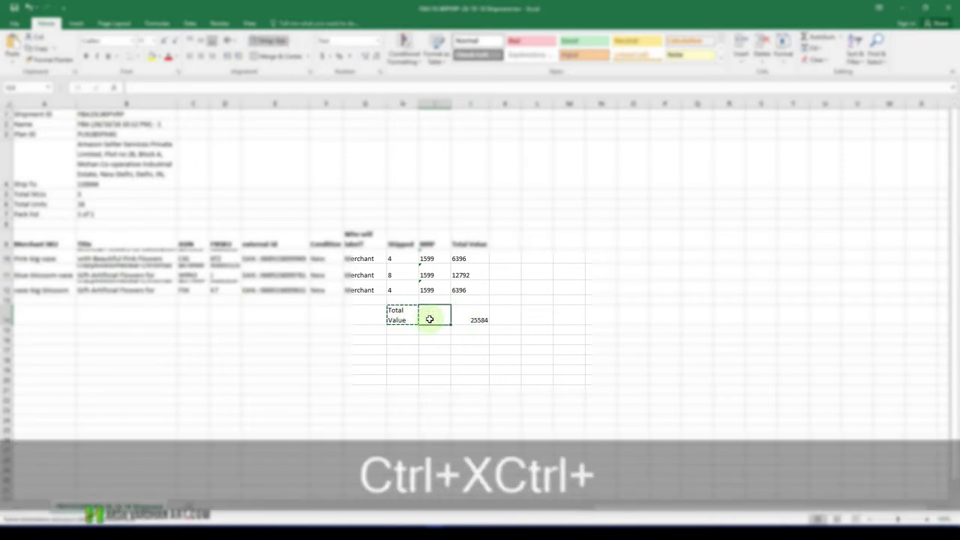
left_click(425, 320)
key("ctrl+v")
Make the Total Value label and the grand total below the product table bold
left_click(475, 314)
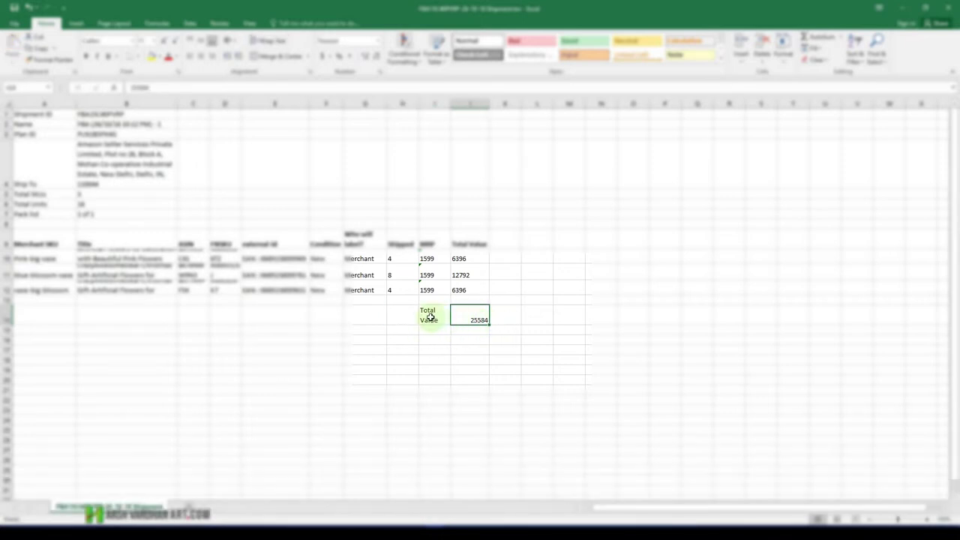
left_click(424, 319, "shift")
key("ctrl+shift+b")
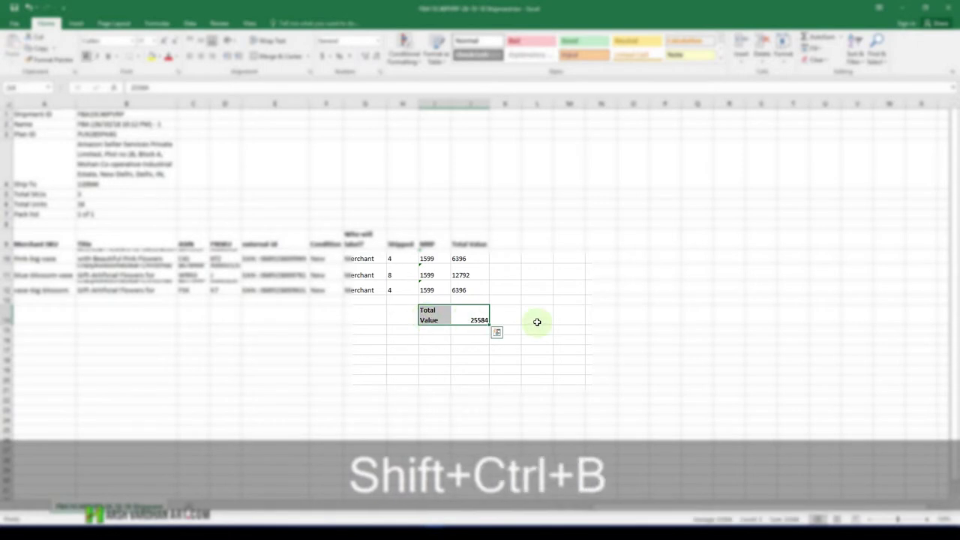
left_click(535, 321)
left_click(222, 339)
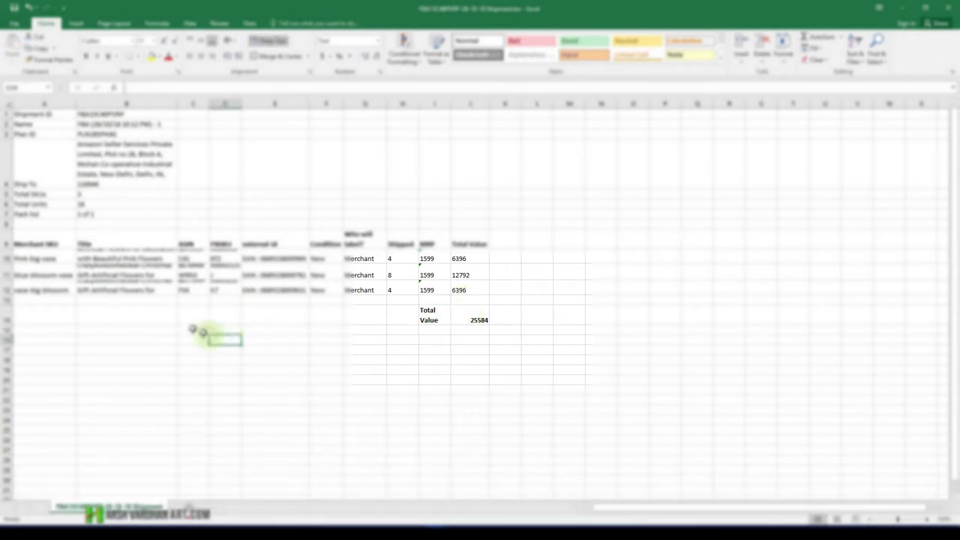
left_click(156, 263)
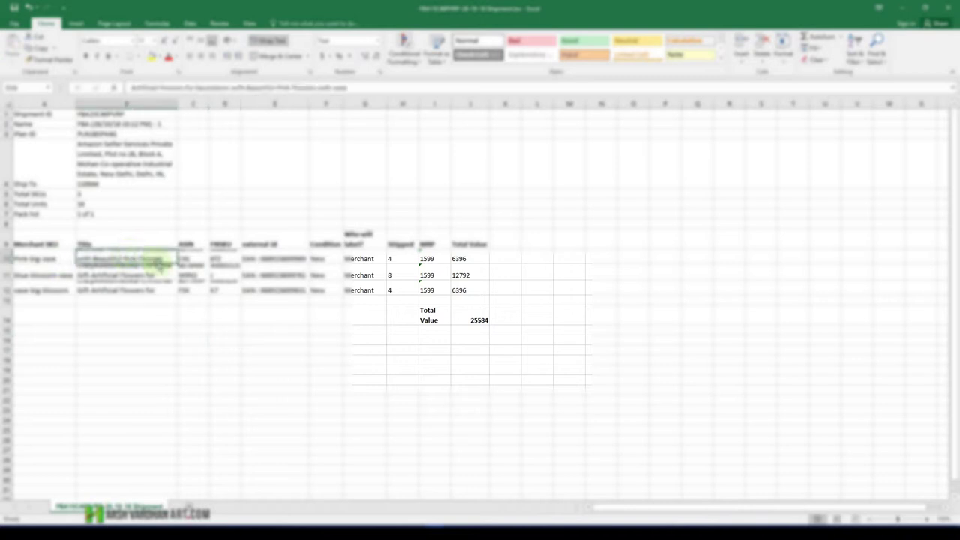
left_click(188, 259)
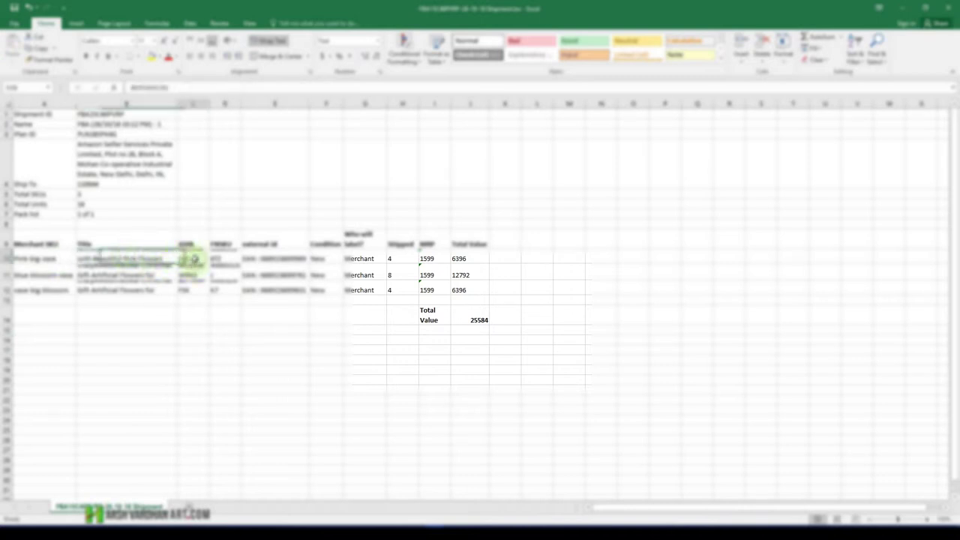
Middle-align the three product titles vertically within their cells
key("Up")
key("Up")
key("Down")
key("Down")
key("Down")
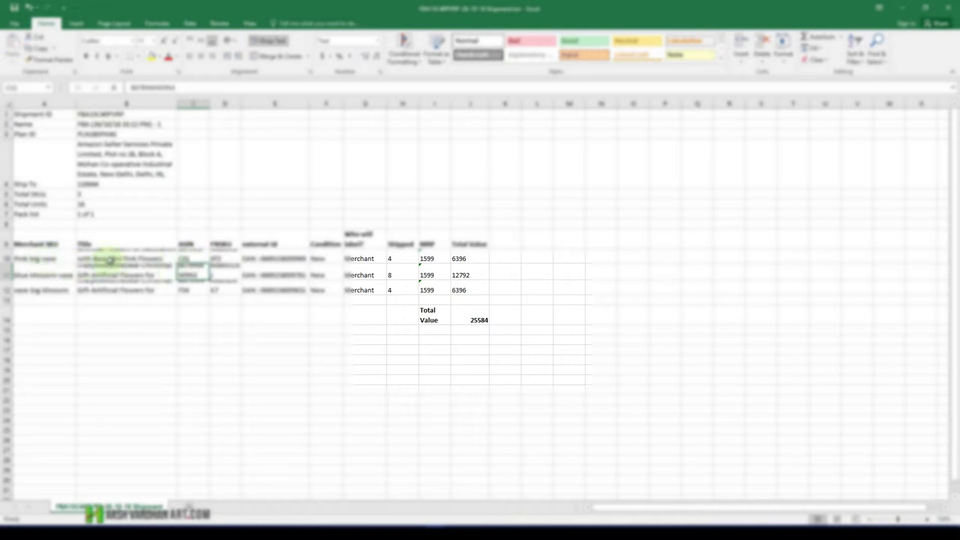
left_click(117, 255)
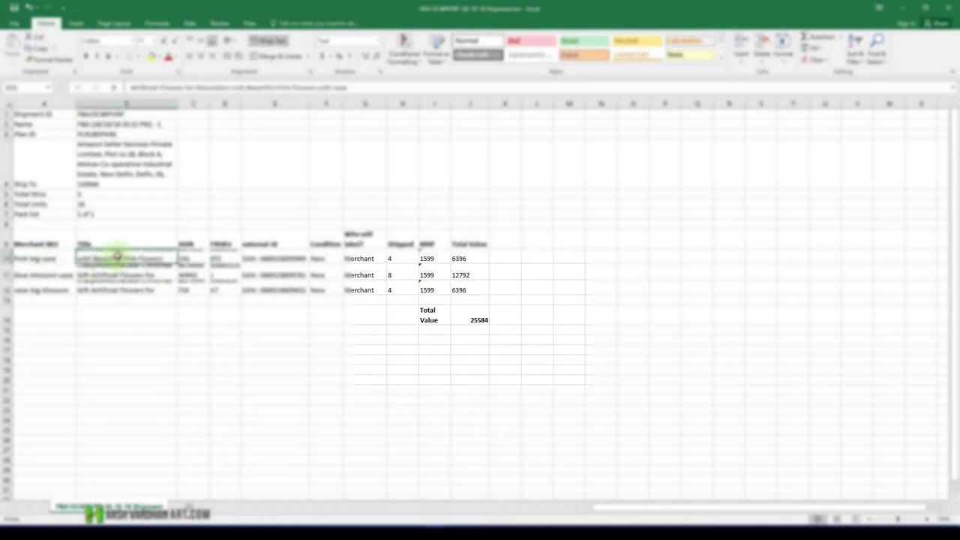
left_click(198, 42)
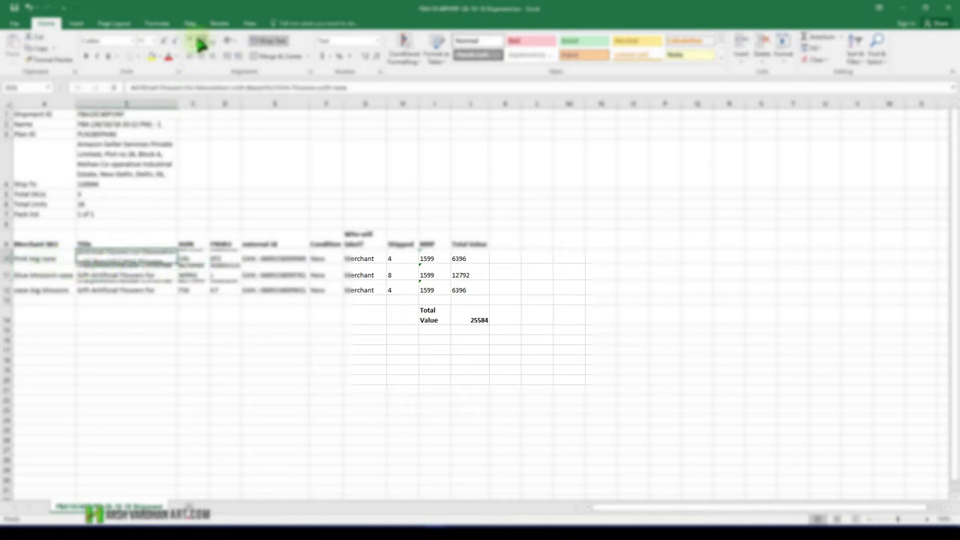
left_click(126, 274)
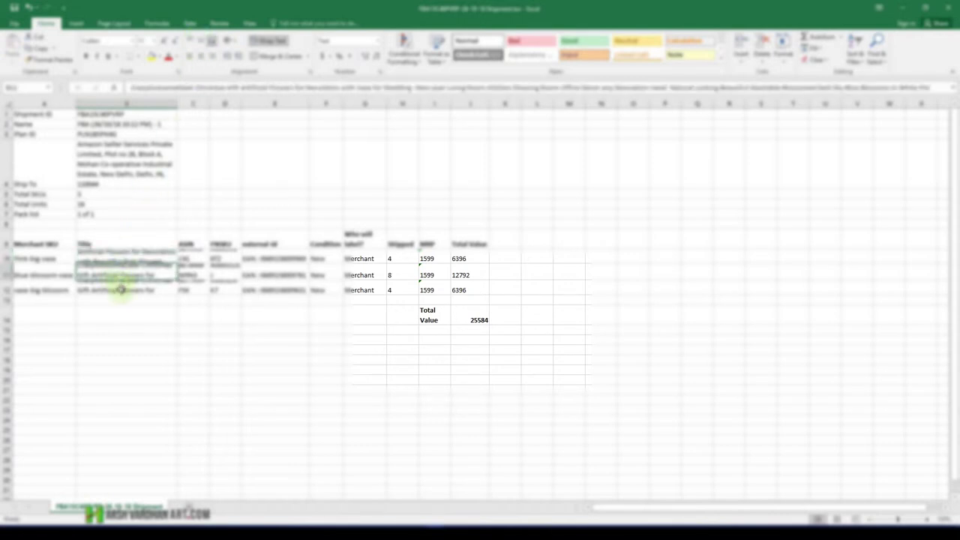
left_click(116, 291, "shift")
left_click(203, 42)
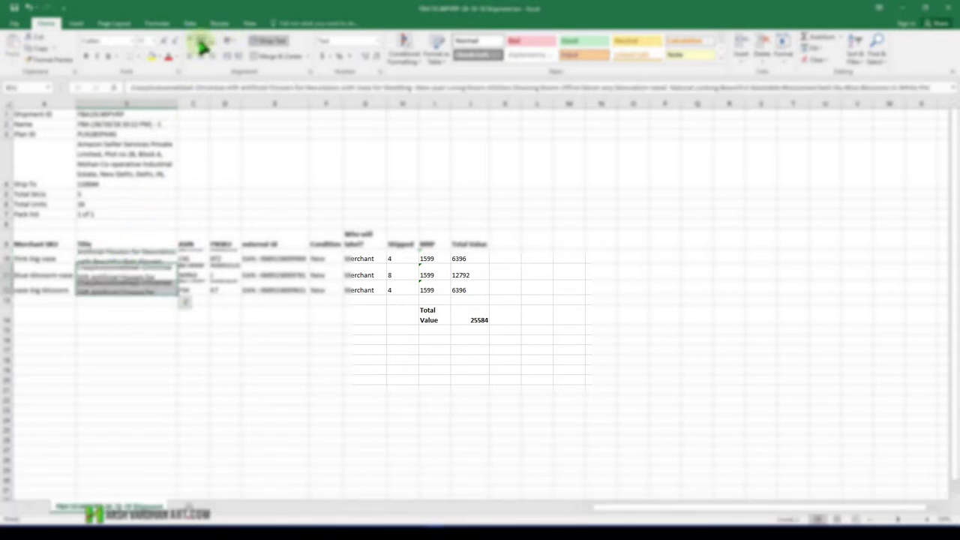
left_click(128, 309)
Copy the whole shipment range A1:J15, from the Shipment ID row through the Total Value row
left_click(193, 275)
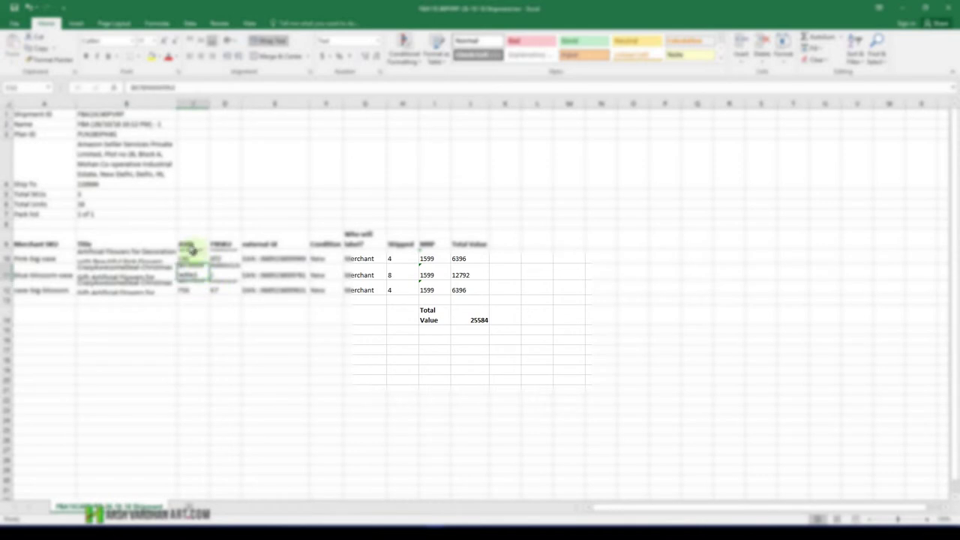
left_click(191, 246)
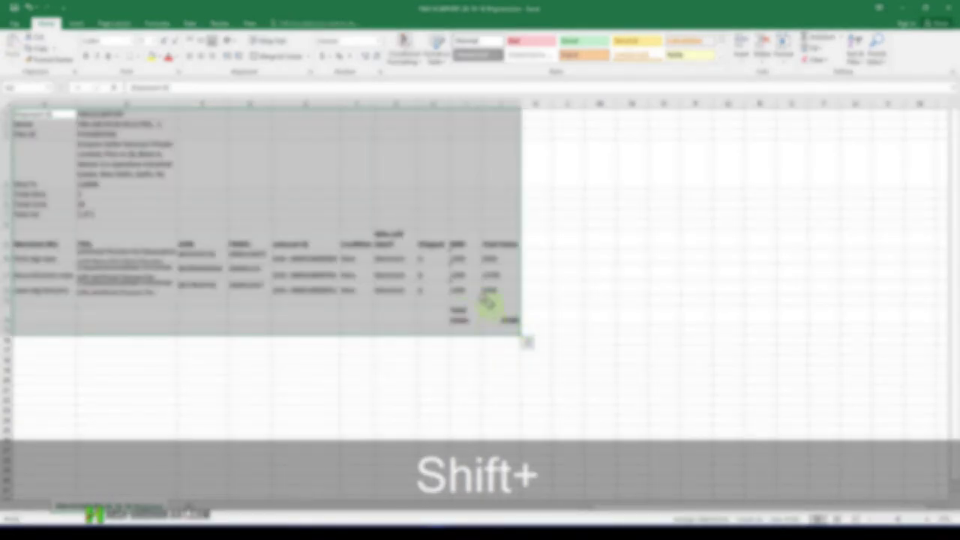
scroll(362, 232, "up", 4, "ctrl")
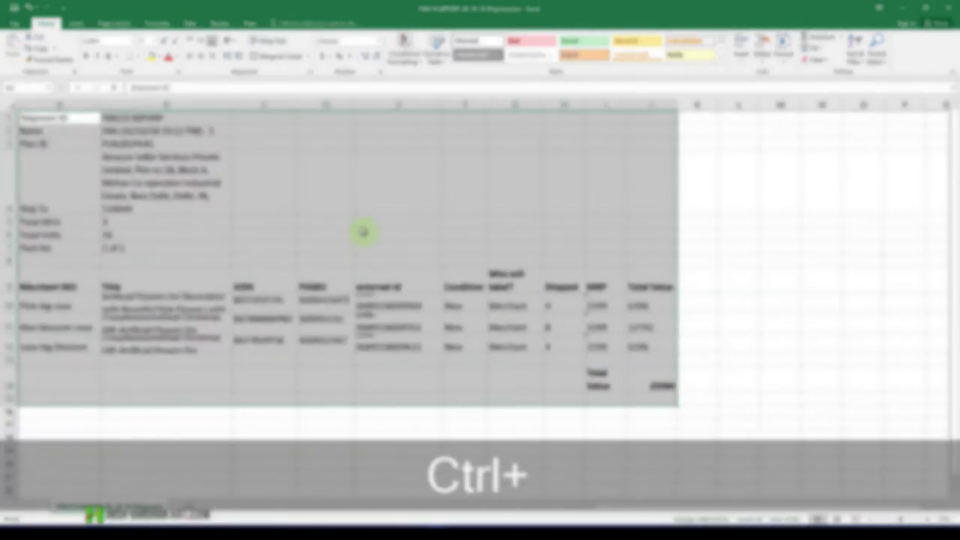
scroll(362, 232, "up", 2, "ctrl")
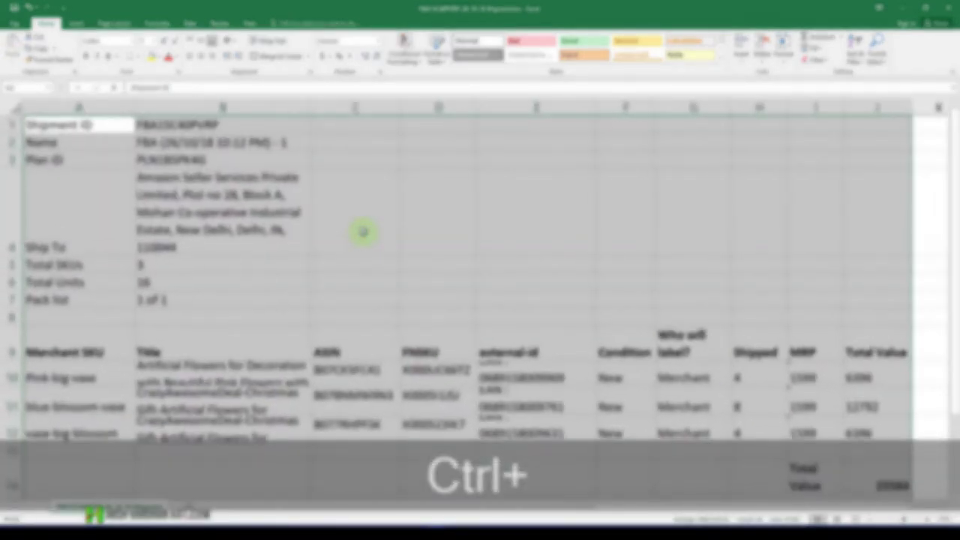
scroll(362, 231, "down", 1, "ctrl")
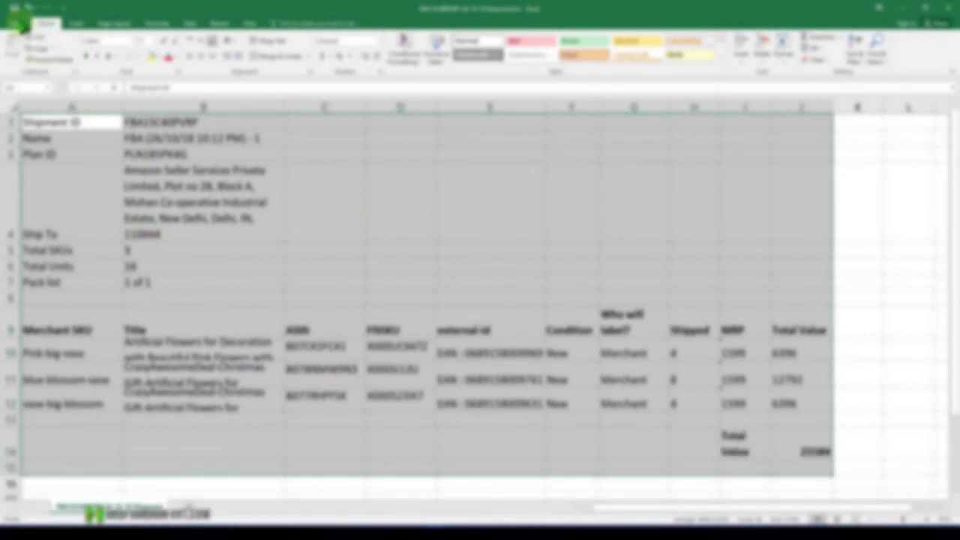
left_click(21, 25)
left_click(21, 25)
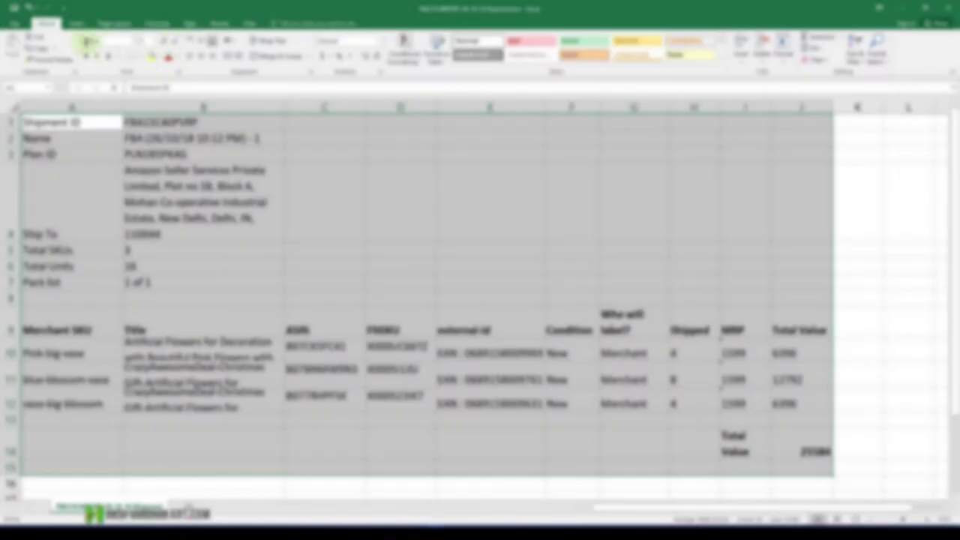
right_click(298, 185)
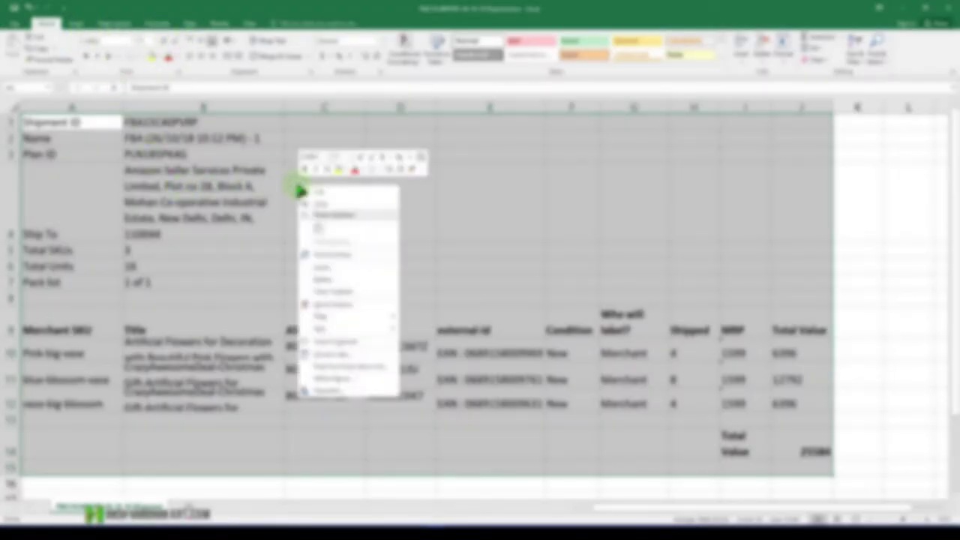
left_click(333, 213)
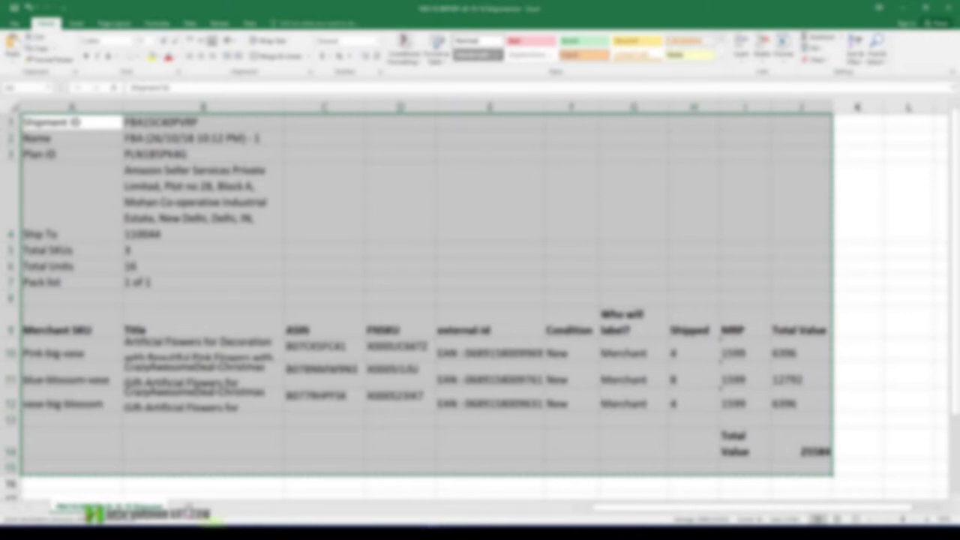
Switch to the stock transfer challan in Word and start saving a copy of it in its current folder
left_click(199, 527)
left_click(495, 239)
scroll(583, 268, "up", 3)
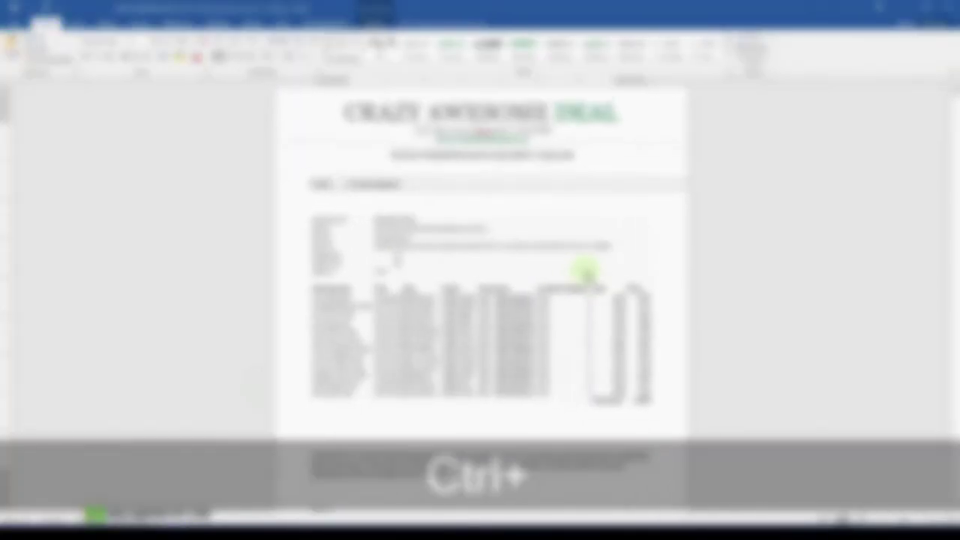
scroll(584, 272, "down", 3)
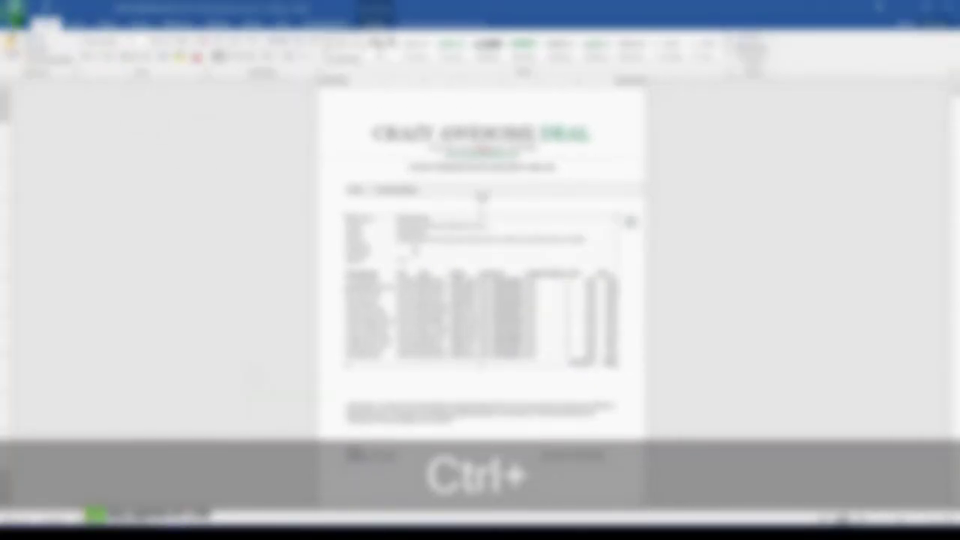
left_click(13, 23)
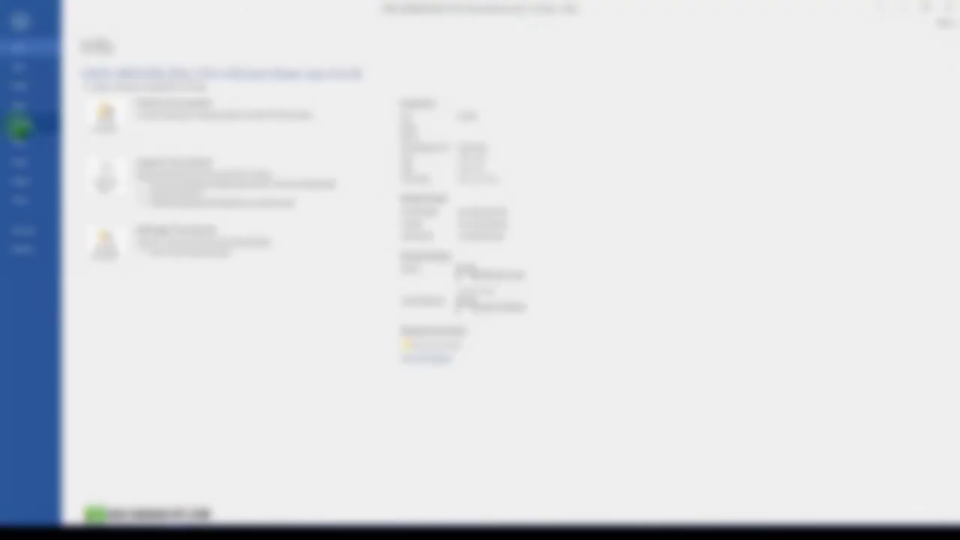
left_click(22, 124)
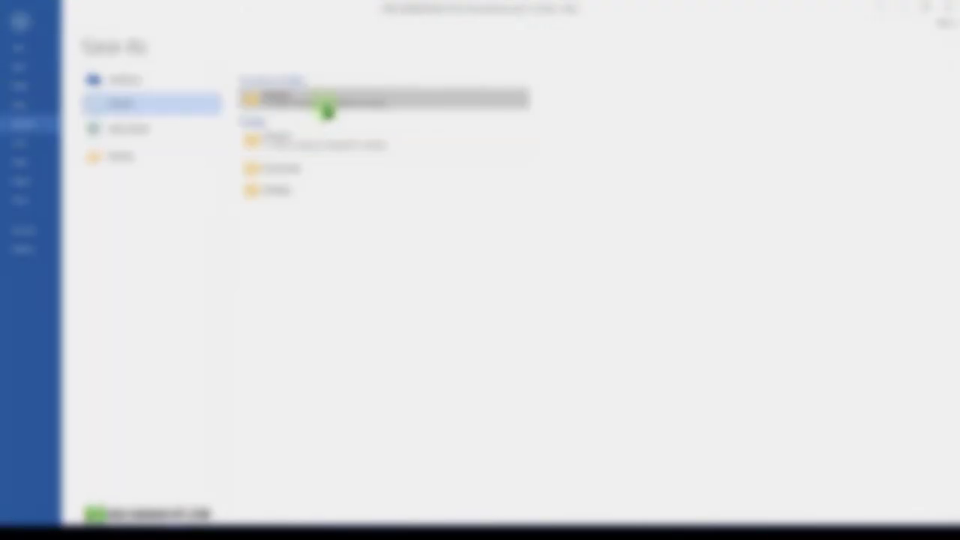
left_click(326, 105)
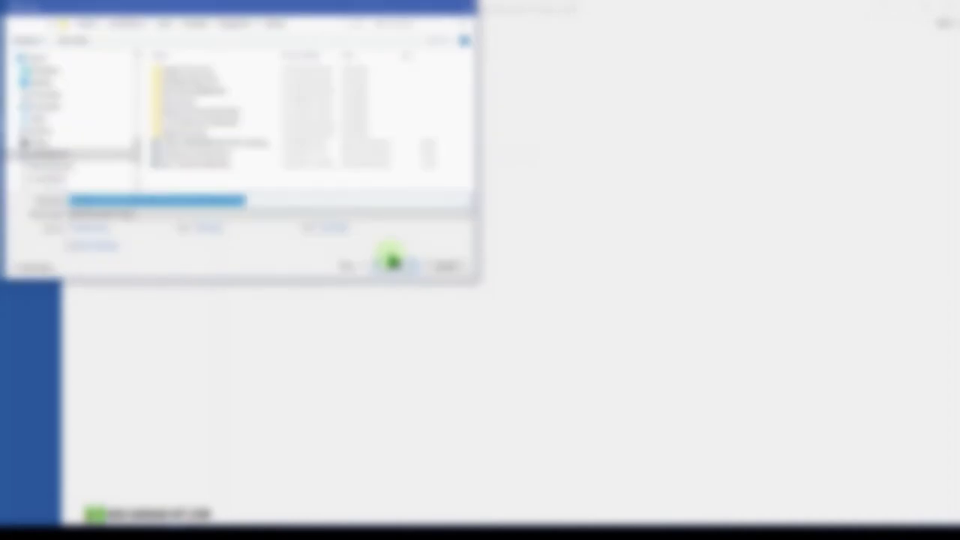
Replace the old date in the file name and save the copy as CRAZY AWESOME DEAL STN-26-10-18
left_click(214, 201)
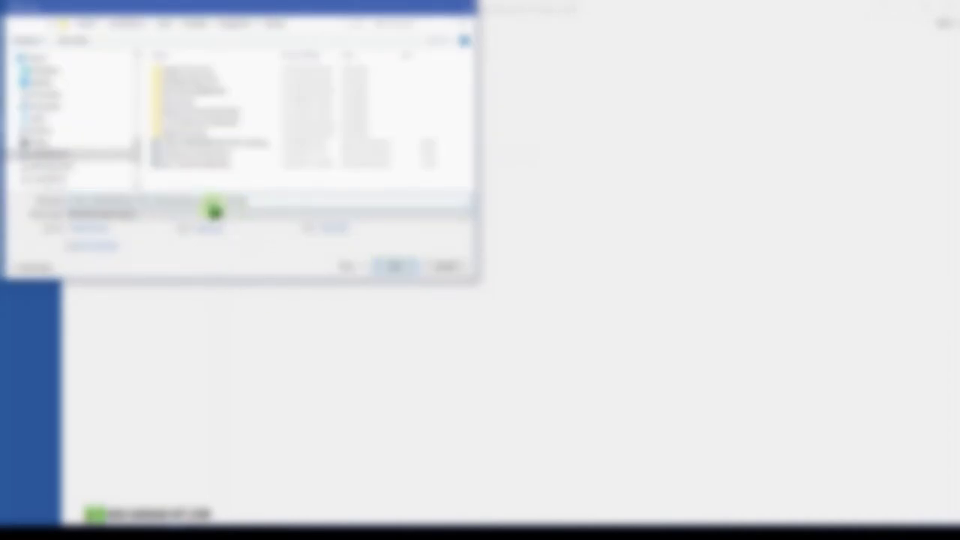
key("ctrl+Left")
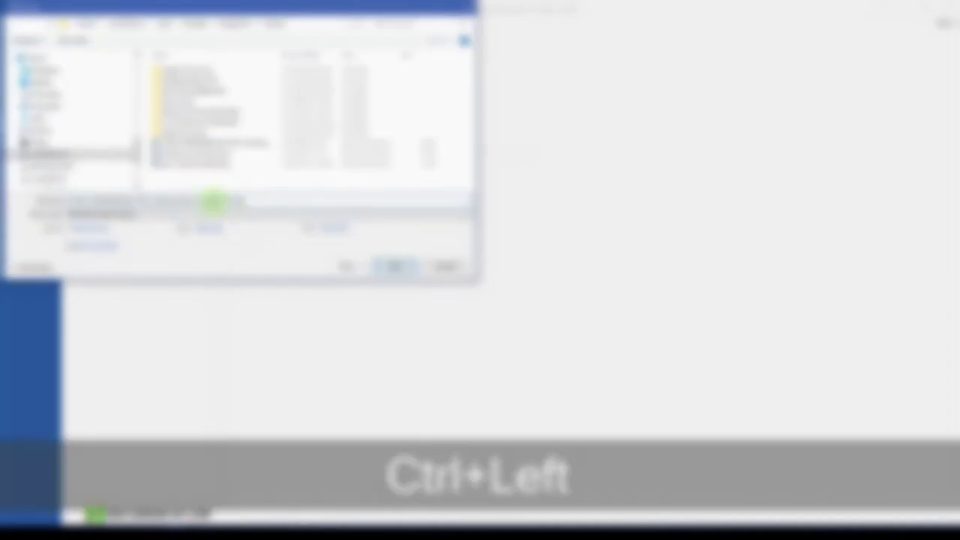
key("ctrl+shift+Right")
key("ctrl+shift+Right")
key("ctrl+shift+Right")
key("ctrl+shift+Right")
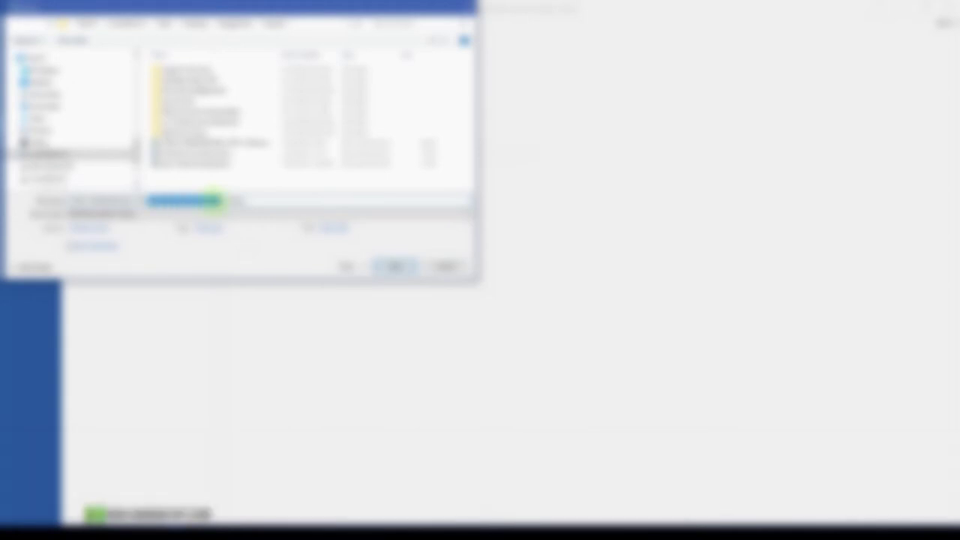
key("shift+Right")
key("Delete")
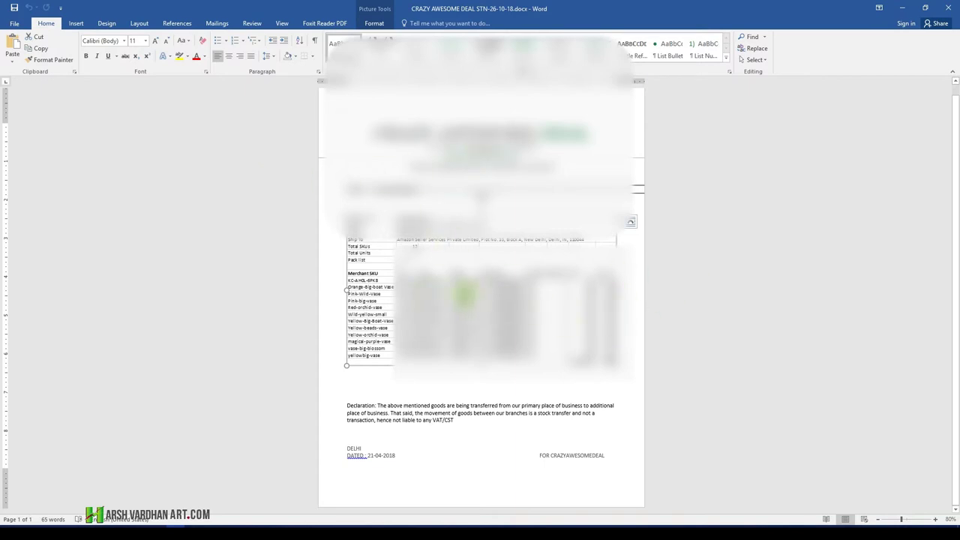
Delete the old shipment table picture between the GSTIN row and the declaration
key("Delete")
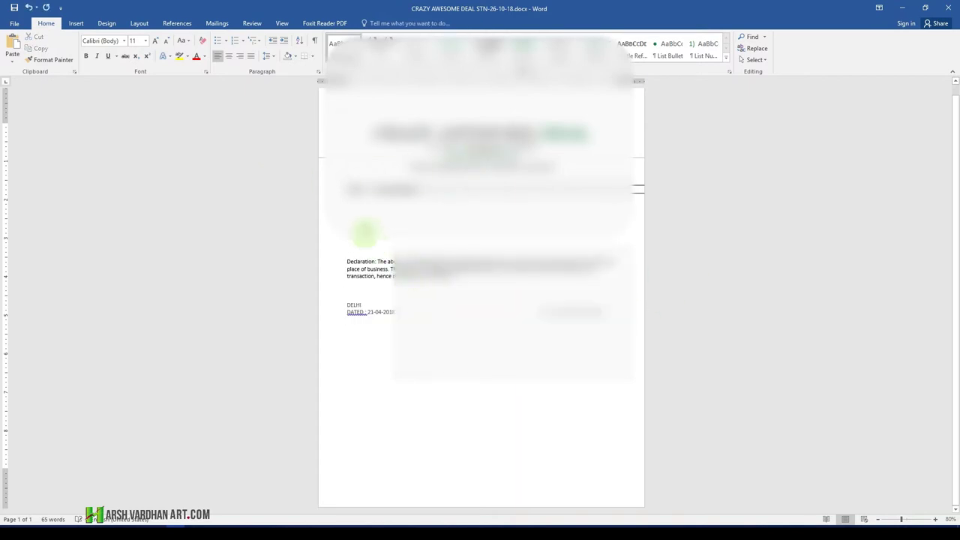
key("ctrl+equal")
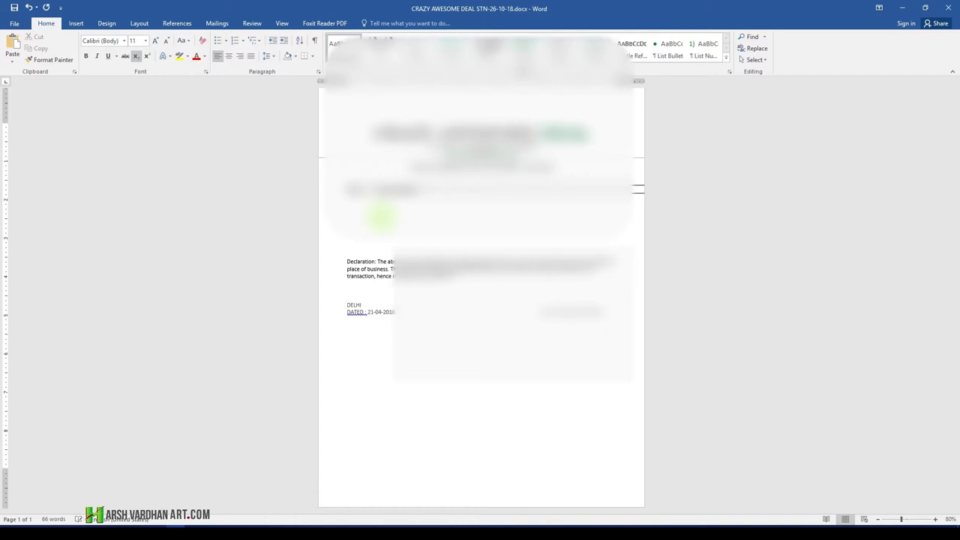
key("BackSpace")
scroll(381, 217, "up", 7, "ctrl")
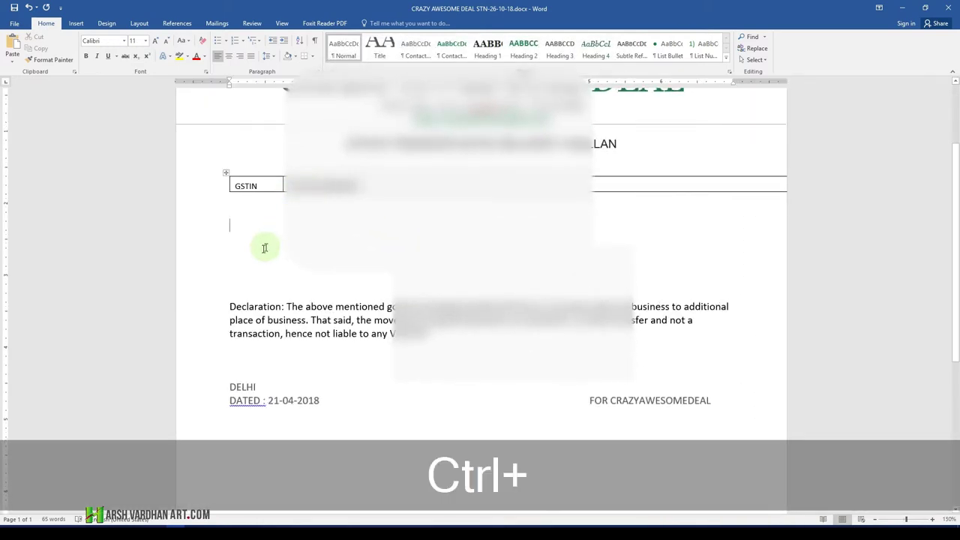
Paste the copied Excel range as a picture below the GSTIN row
right_click(246, 236)
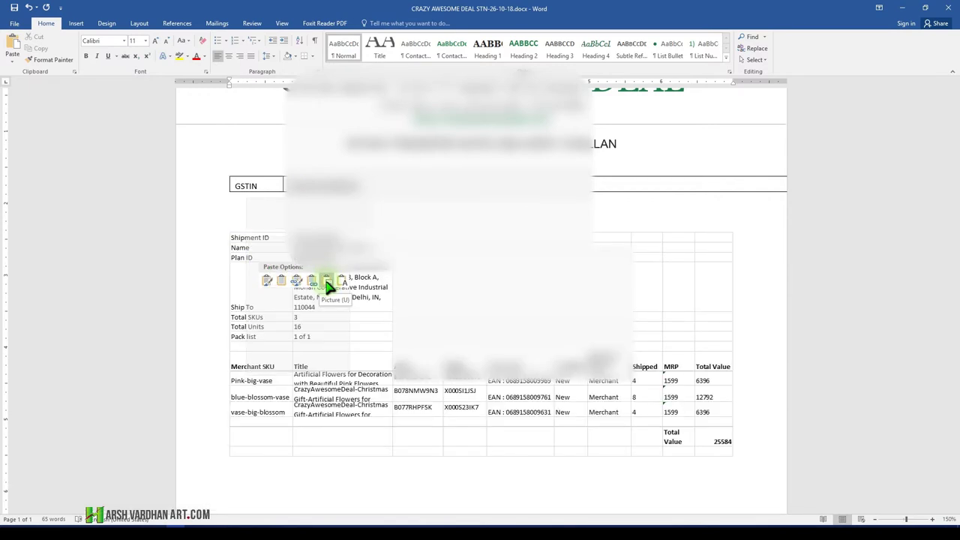
left_click(327, 282)
right_click(270, 244)
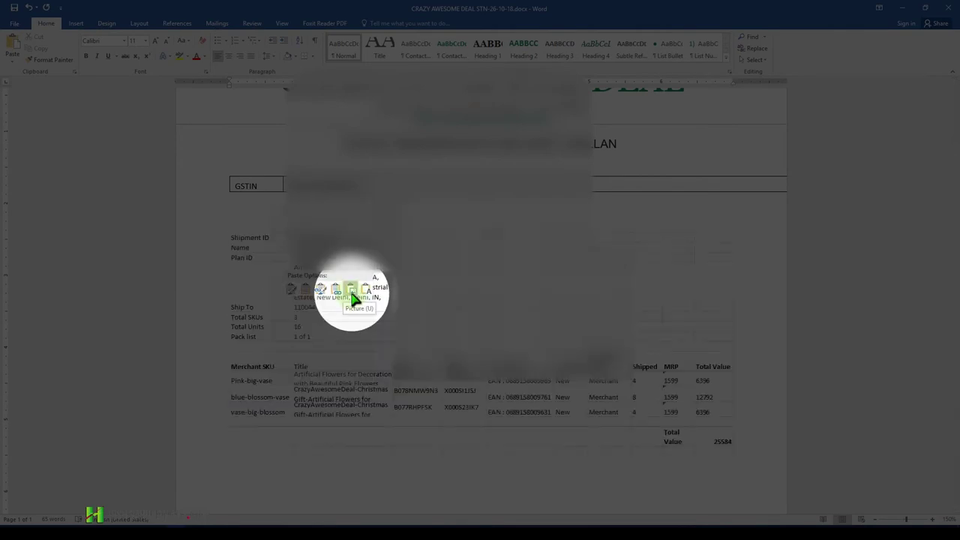
left_click(351, 292)
key("alt")
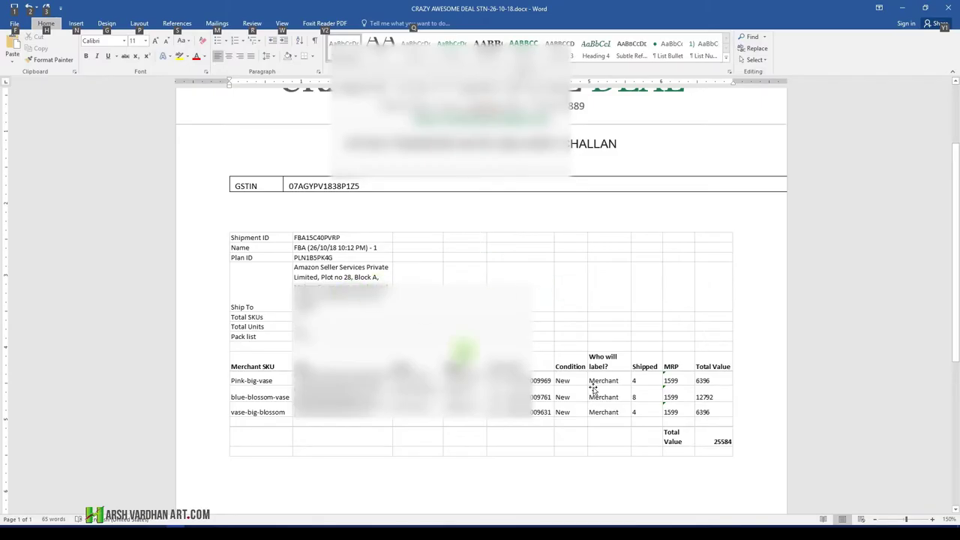
Change the date below the declaration to 26-10-2018
scroll(593, 388, "down", 4)
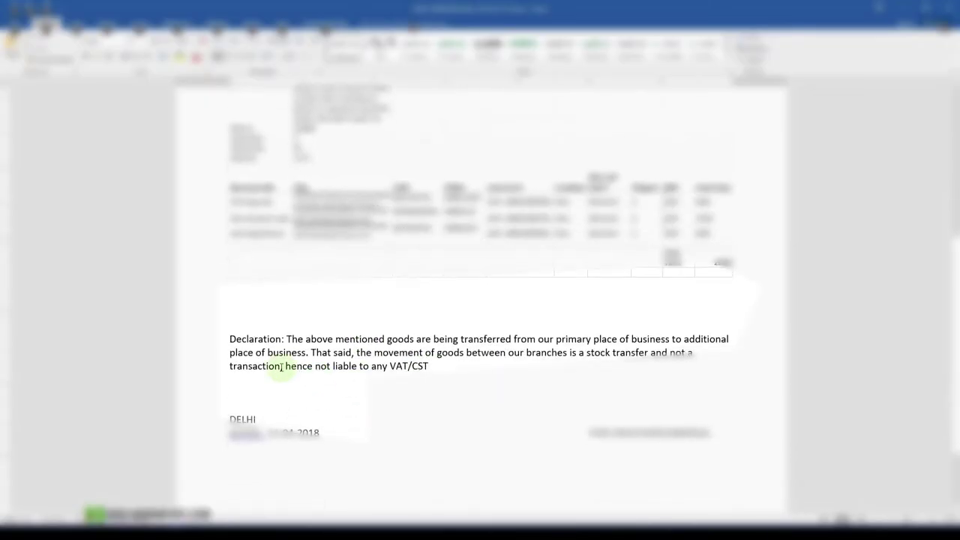
scroll(574, 414, "up", 1)
scroll(525, 424, "down", 2)
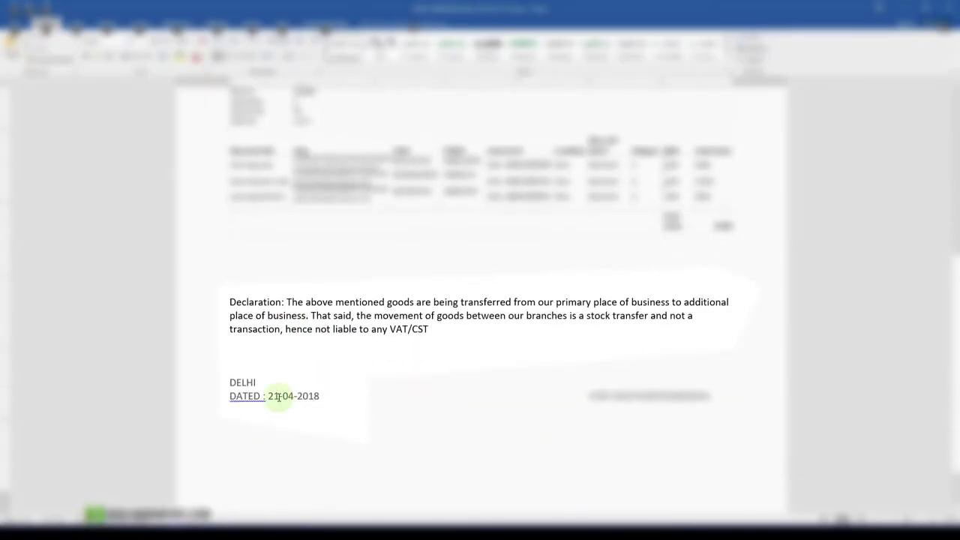
left_click(278, 396)
key("BackSpace")
key("BackSpace")
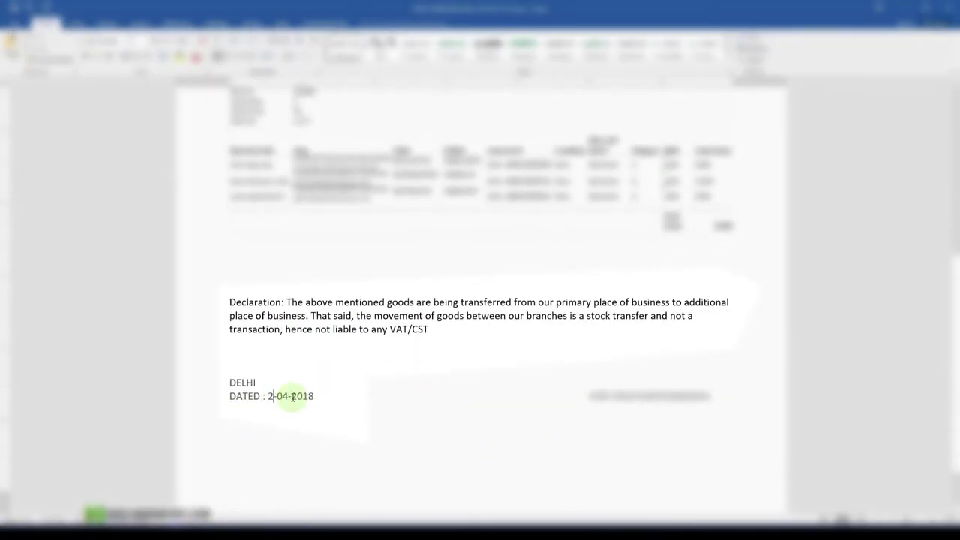
type("26")
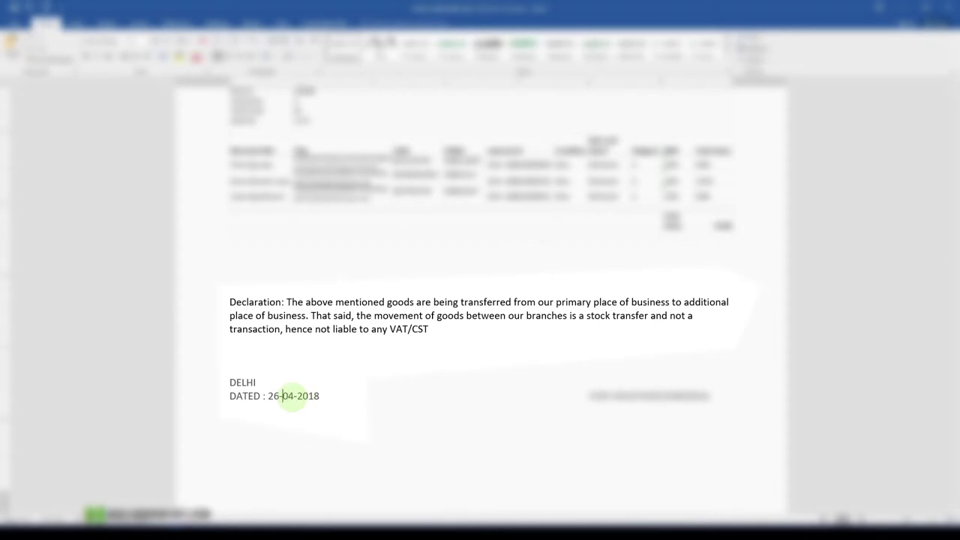
key("Delete")
key("Delete")
type("10")
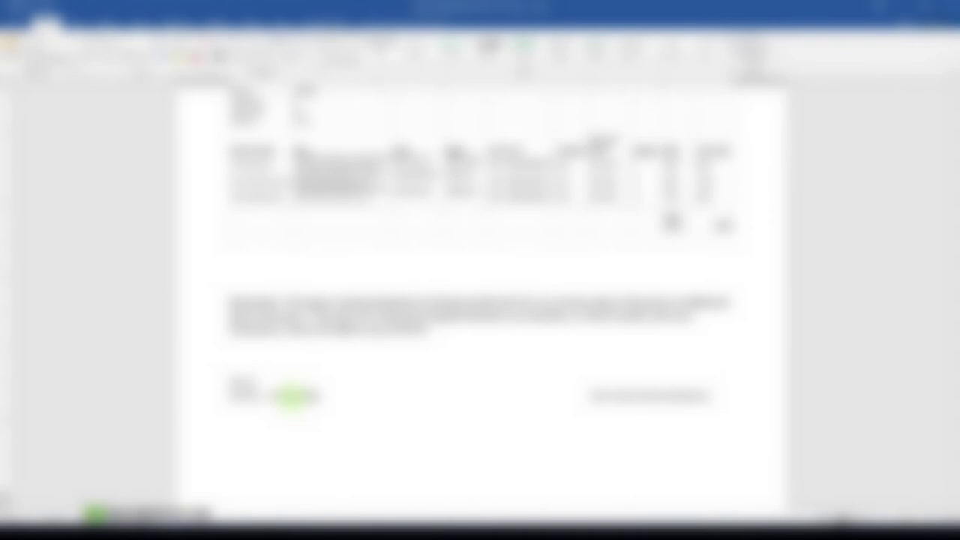
Review the whole challan, from the letterhead and shipment table to the declaration, date and signatory line
scroll(423, 377, "up", 8)
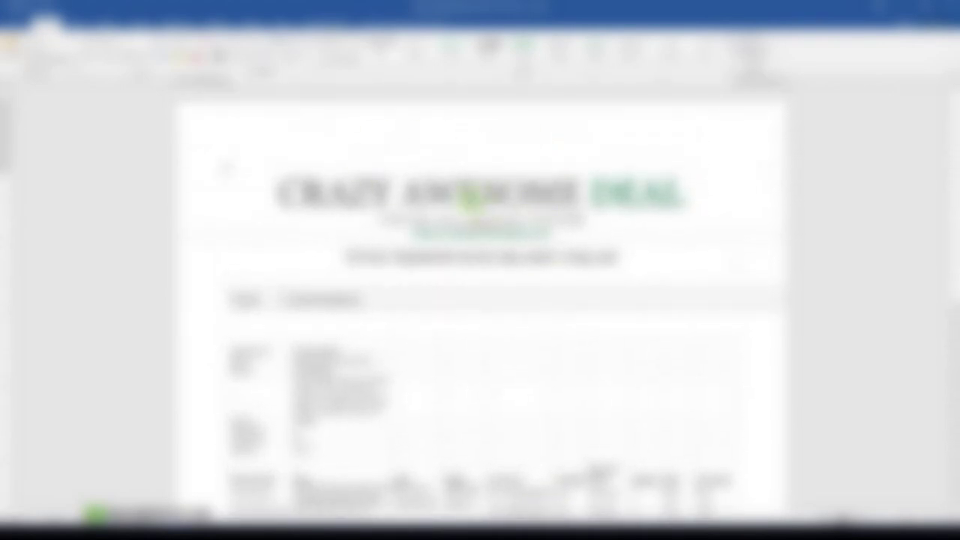
scroll(600, 251, "down", 3)
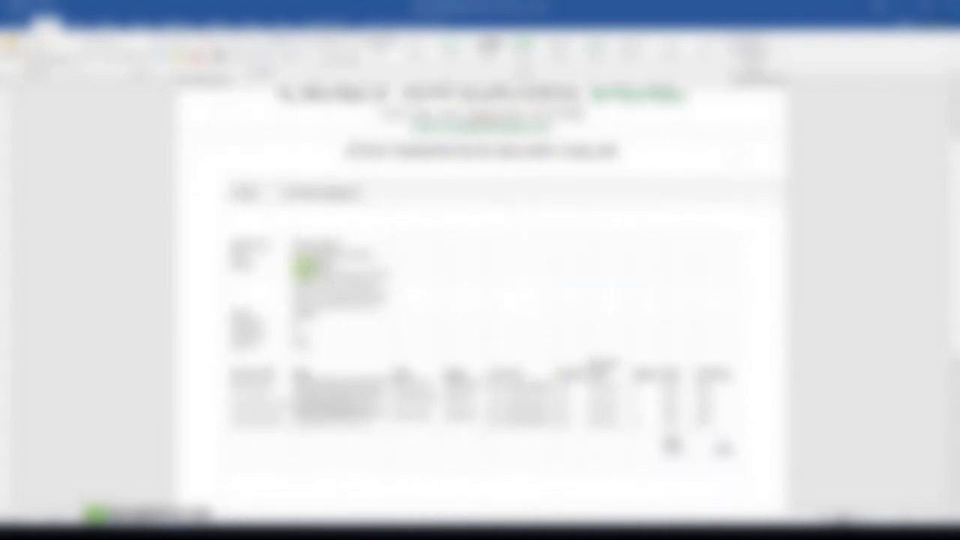
scroll(593, 375, "down", 2)
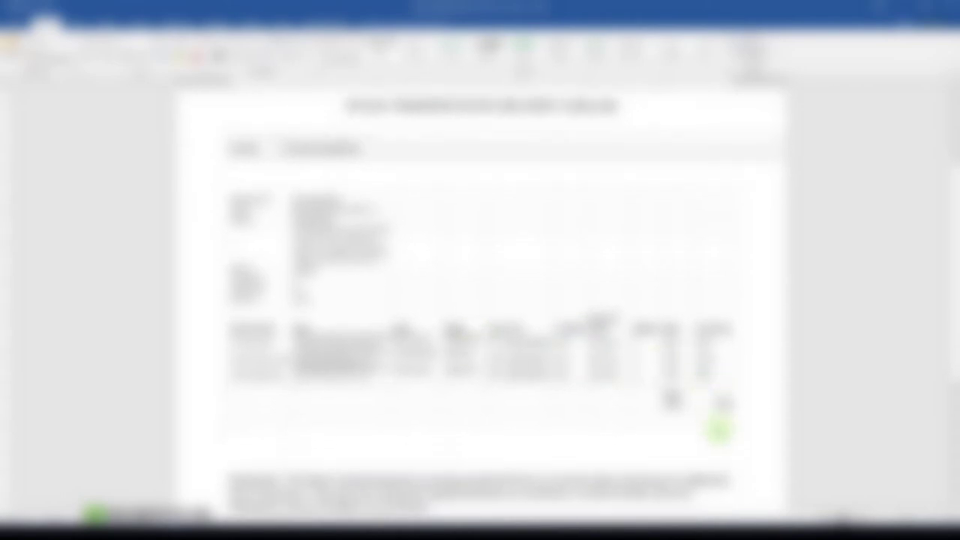
scroll(697, 412, "down", 3)
scroll(600, 435, "down", 1)
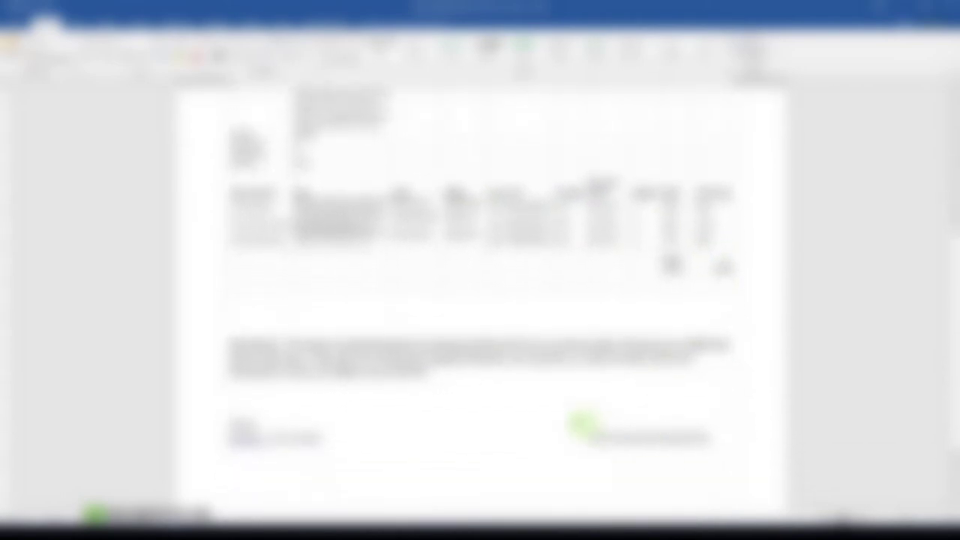
scroll(572, 414, "down", 3)
scroll(572, 416, "up", 6)
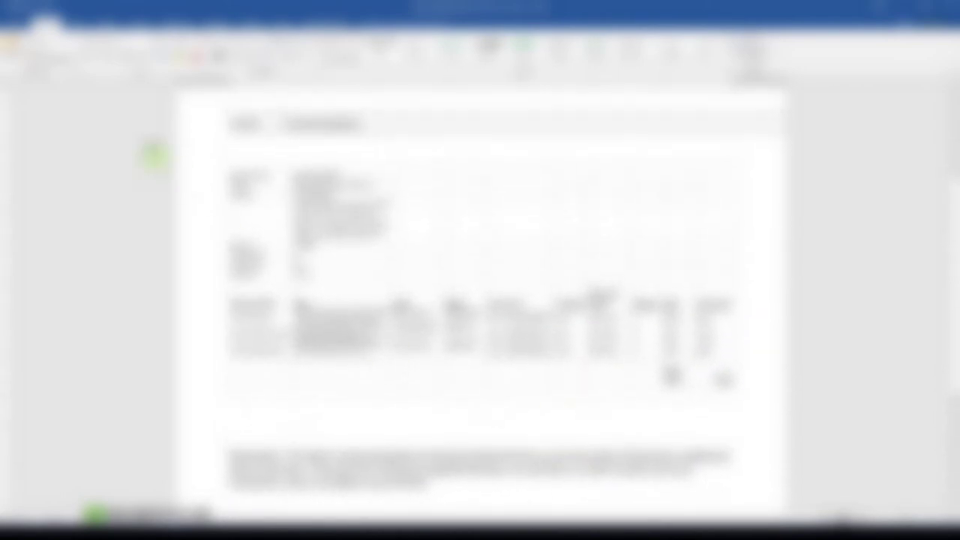